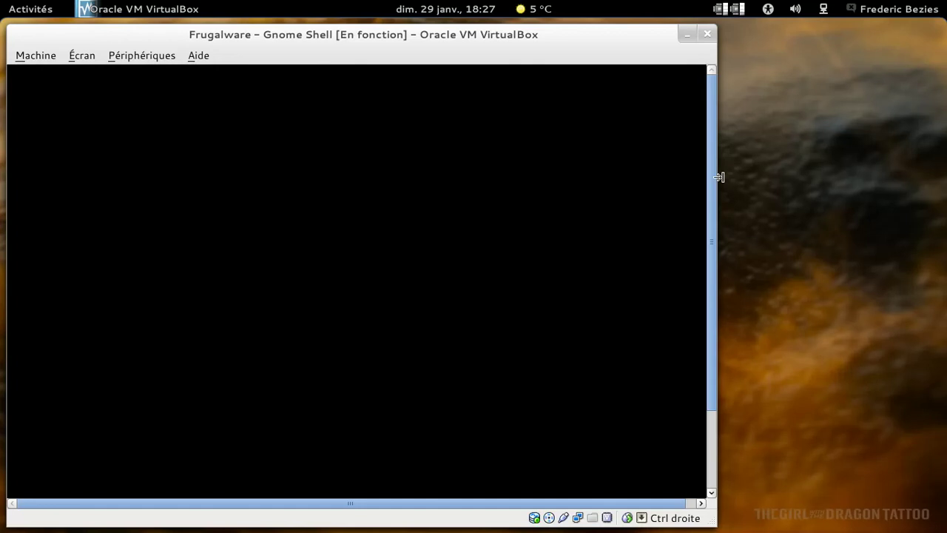
Show the virtual machine in full screen and log in to the listed user account with its password.
{"action": "key", "text": "Control_R+f"}
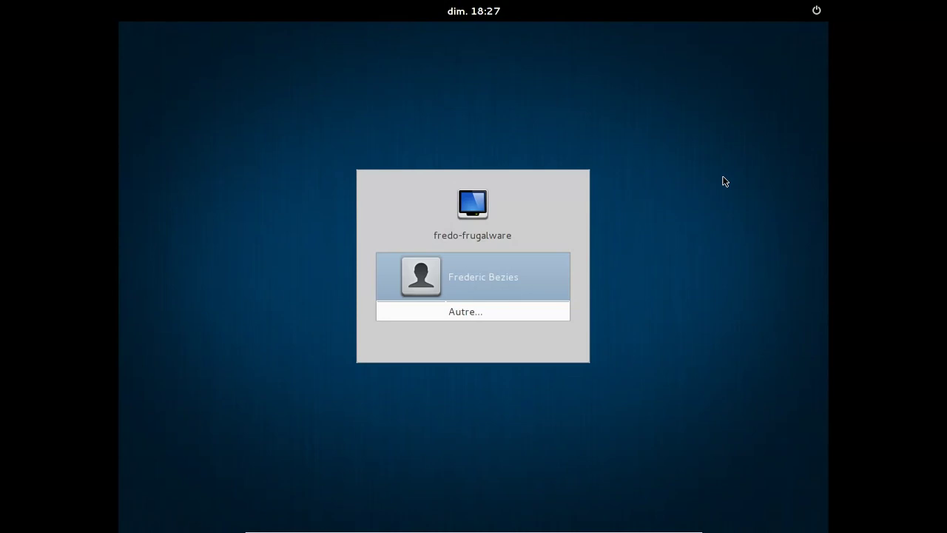
{"action": "left_click", "coordinate": [483, 275]}
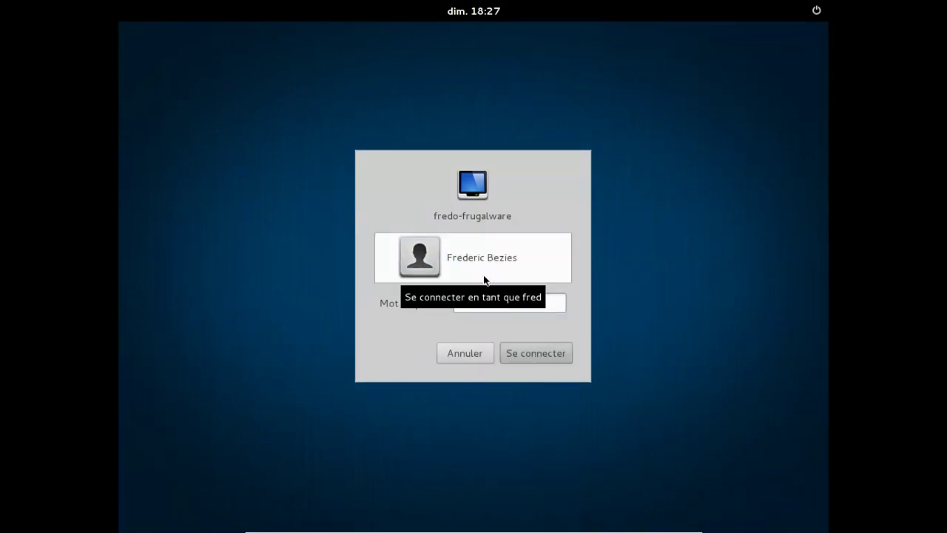
{"action": "type", "text": "*********"}
{"action": "key", "text": "Return"}
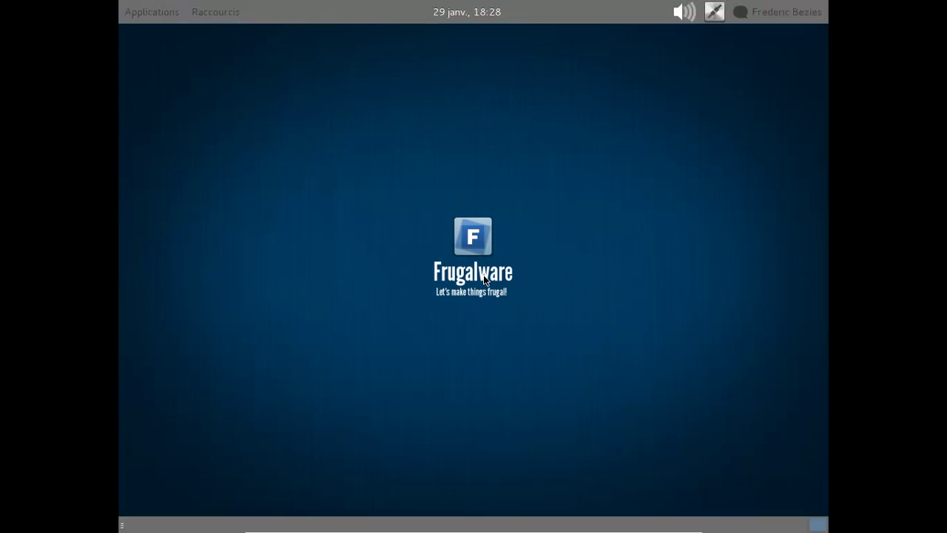
Open a Terminal from the accessories on the Frugalware desktop.
{"action": "left_click", "coordinate": [135, 17]}
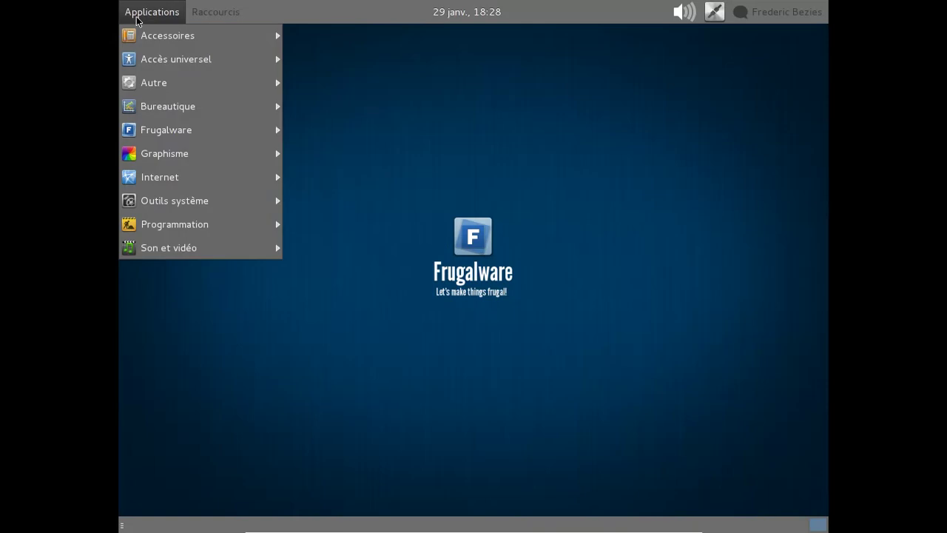
{"action": "mouse_move", "coordinate": [190, 207]}
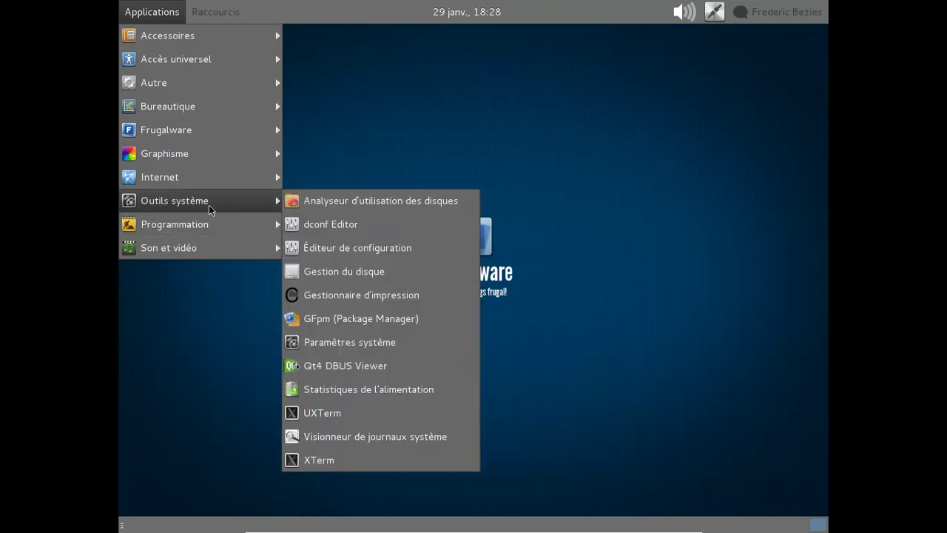
{"action": "mouse_move", "coordinate": [213, 41]}
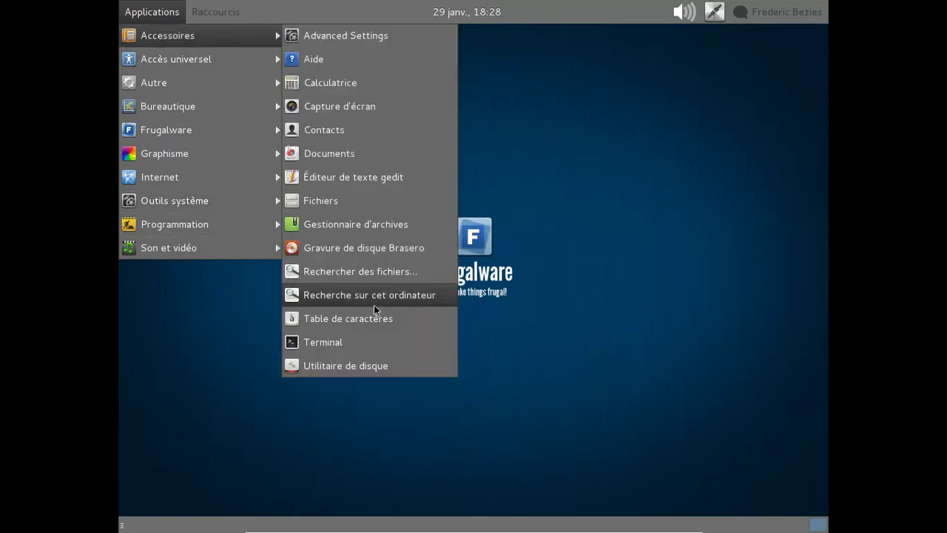
{"action": "left_click", "coordinate": [368, 344]}
Run "gnome-shell --replace &" to switch to GNOME Shell, and end the terminal session.
{"action": "type", "text": "gnome-shell --"}
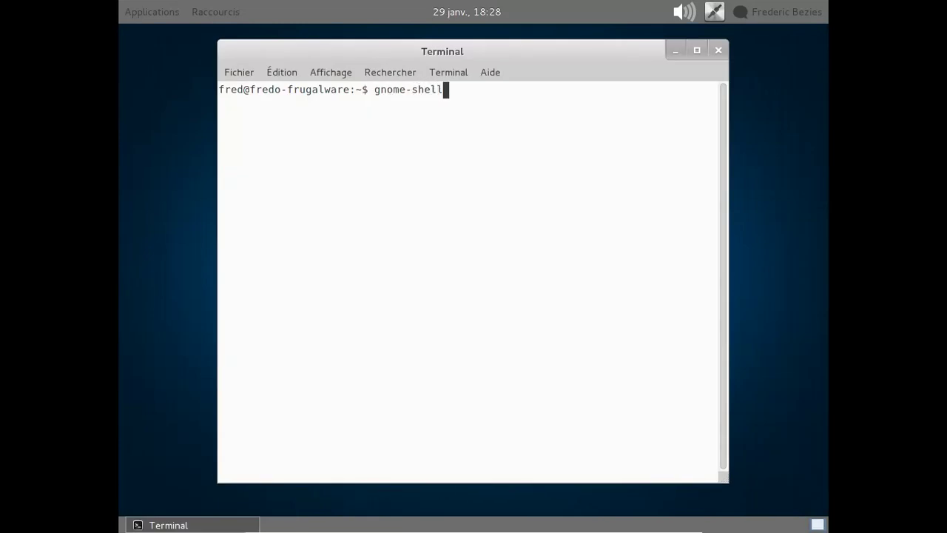
{"action": "type", "text": "repalce"}
{"action": "key", "text": "BackSpace"}
{"action": "key", "text": "BackSpace"}
{"action": "key", "text": "BackSpace"}
{"action": "key", "text": "BackSpace"}
{"action": "type", "text": "lace &"}
{"action": "key", "text": "Return"}
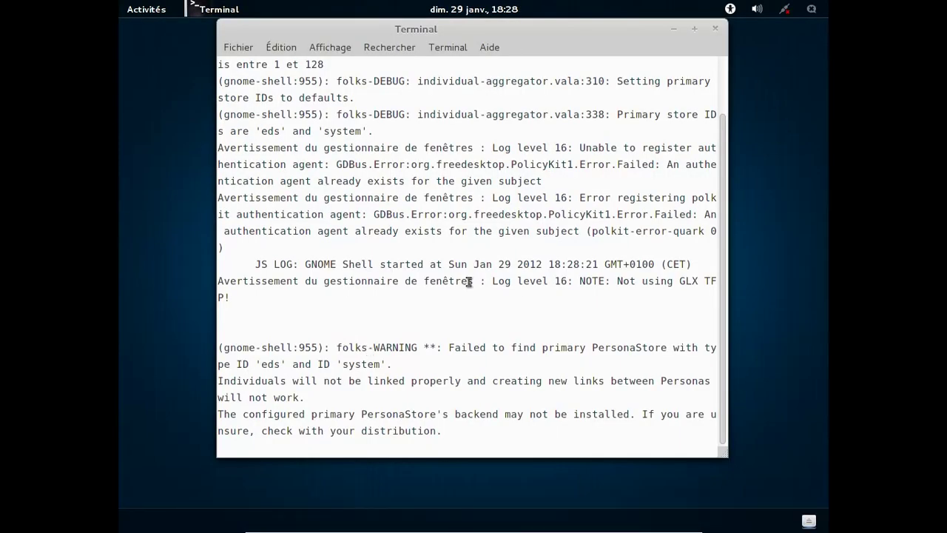
{"action": "key", "text": "Return"}
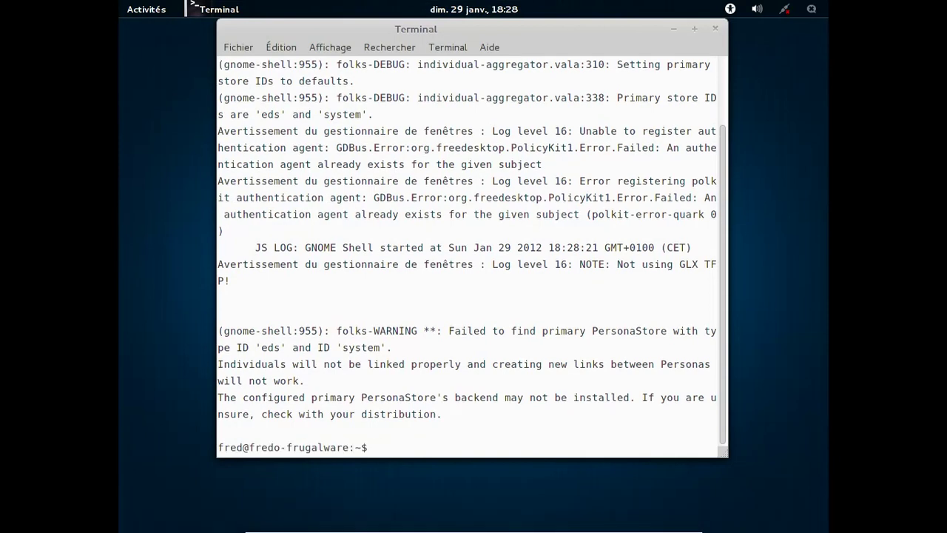
{"action": "key", "text": "Return"}
{"action": "key", "text": "ctrl+d"}
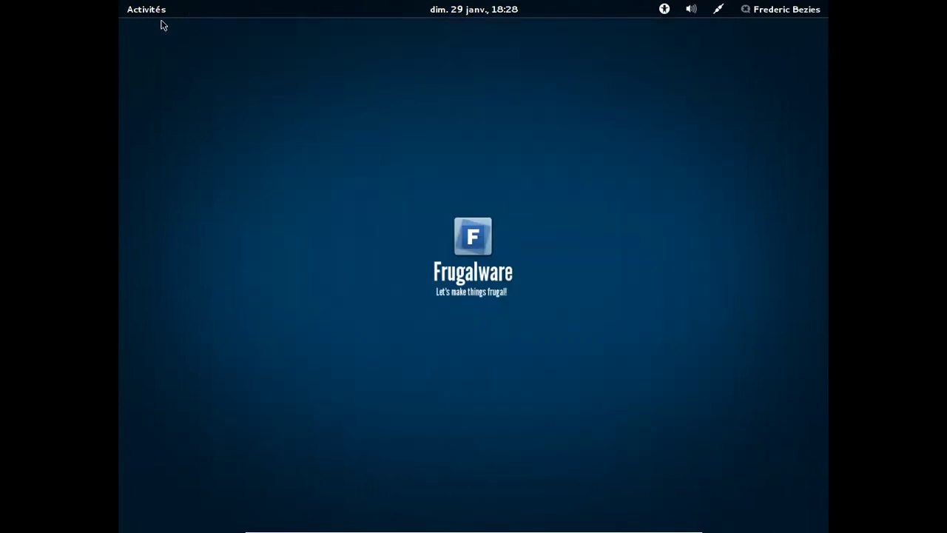
Look at the calendar attached to the clock and close it again.
{"action": "left_click", "coordinate": [497, 15]}
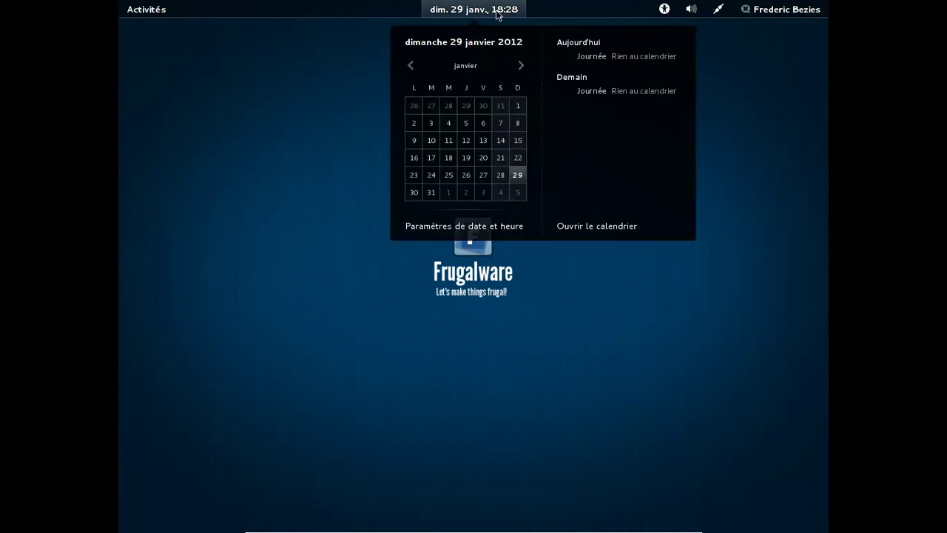
{"action": "left_click", "coordinate": [497, 15]}
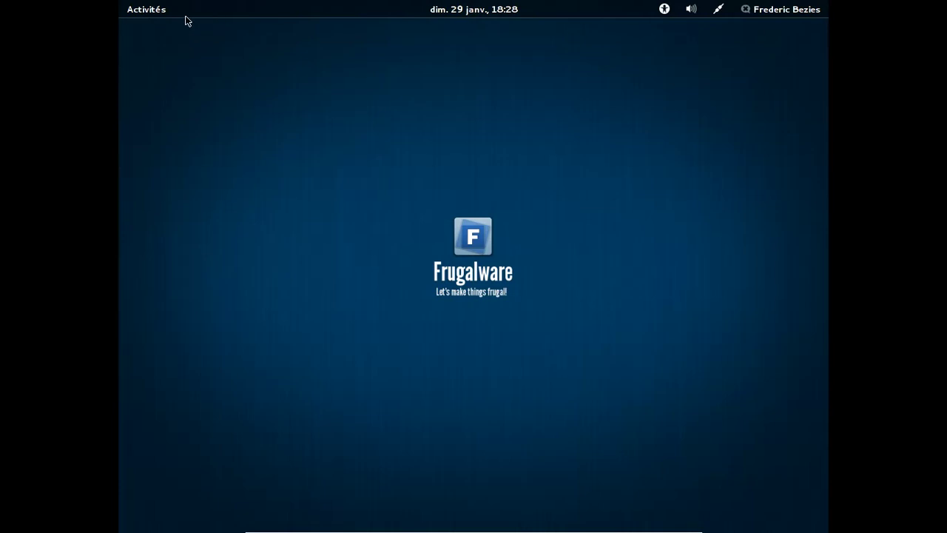
Add the Firefox web browser from the Internet applications to the favourites, just below Epiphany, and leave the overview.
{"action": "left_click", "coordinate": [148, 9]}
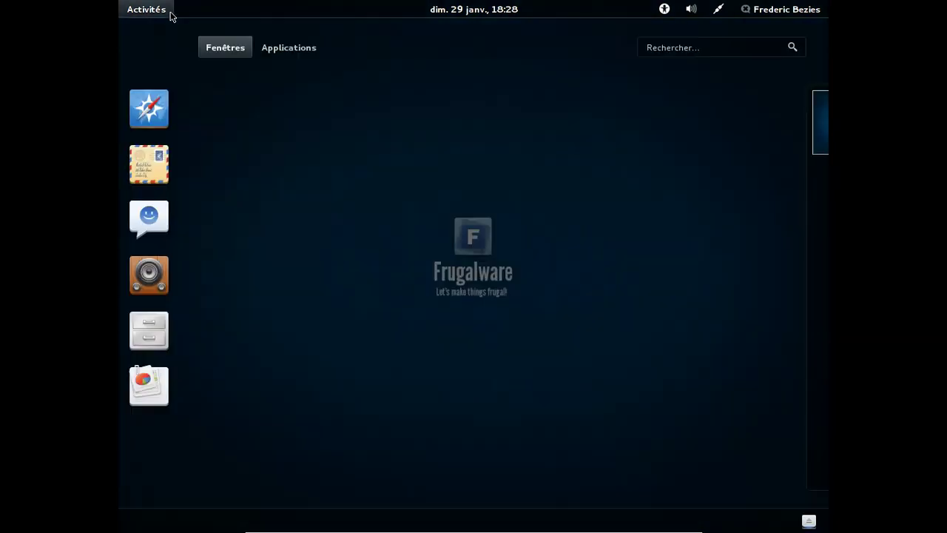
{"action": "left_click", "coordinate": [312, 50]}
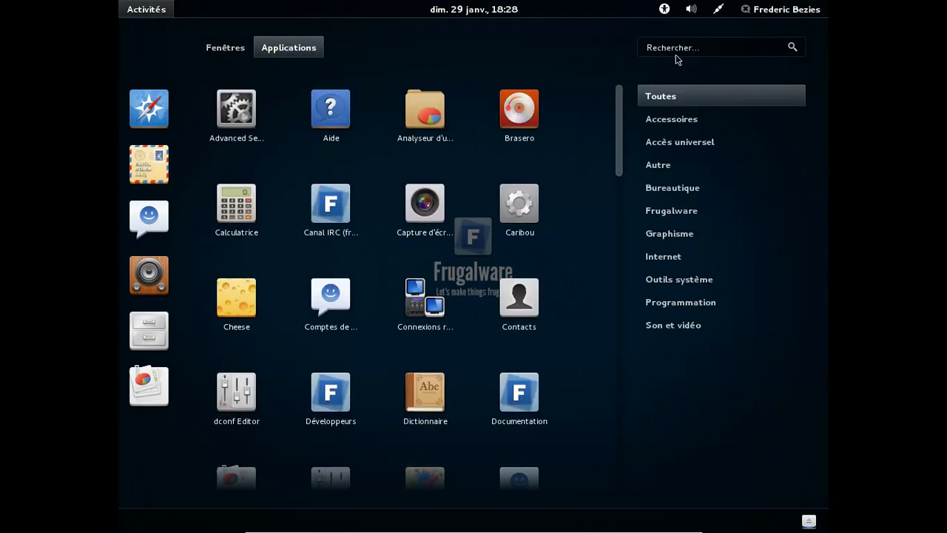
{"action": "left_click", "coordinate": [673, 257]}
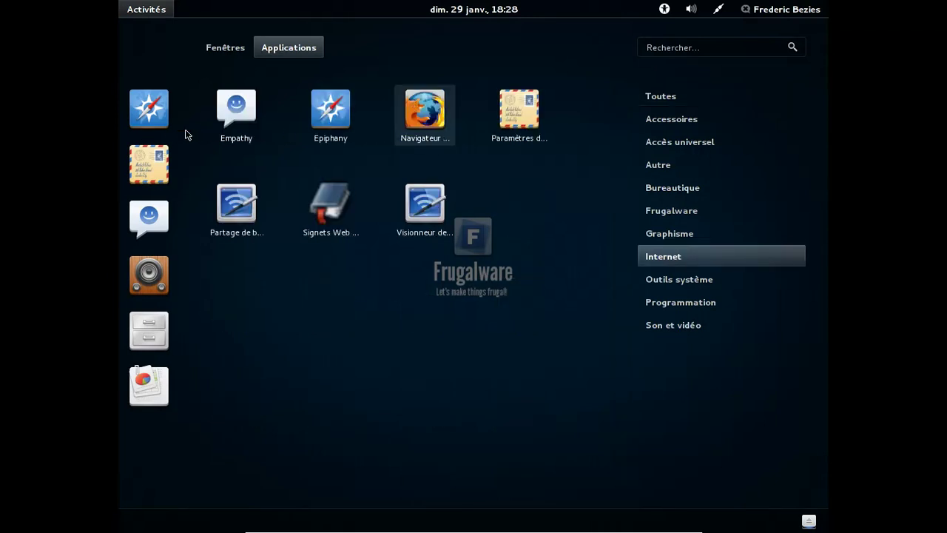
{"action": "left_click_drag", "start_coordinate": [442, 119], "coordinate": [442, 118]}
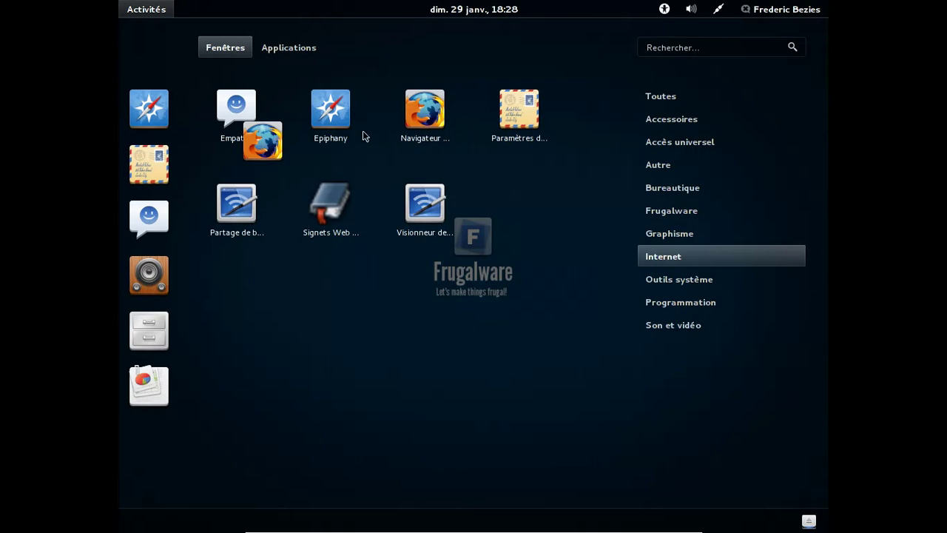
{"action": "left_click", "coordinate": [269, 137]}
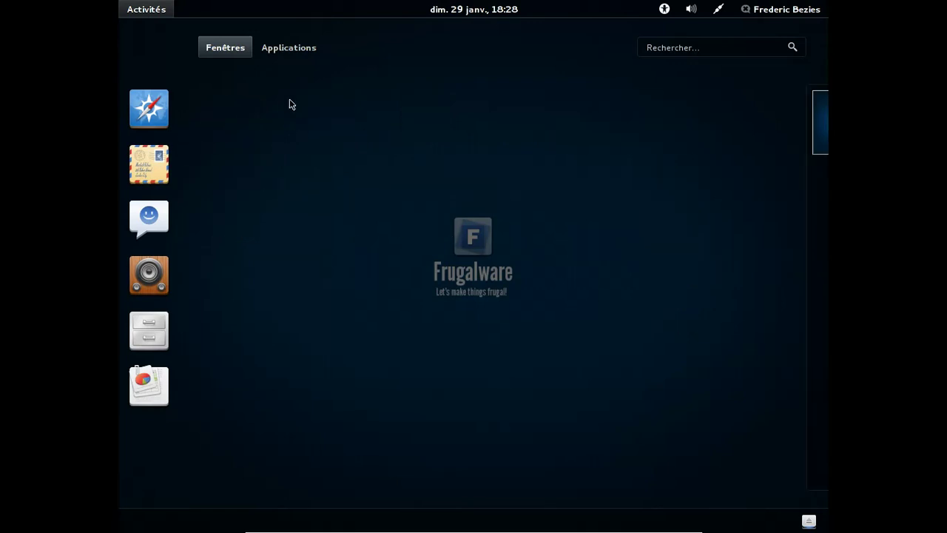
{"action": "left_click", "coordinate": [306, 70]}
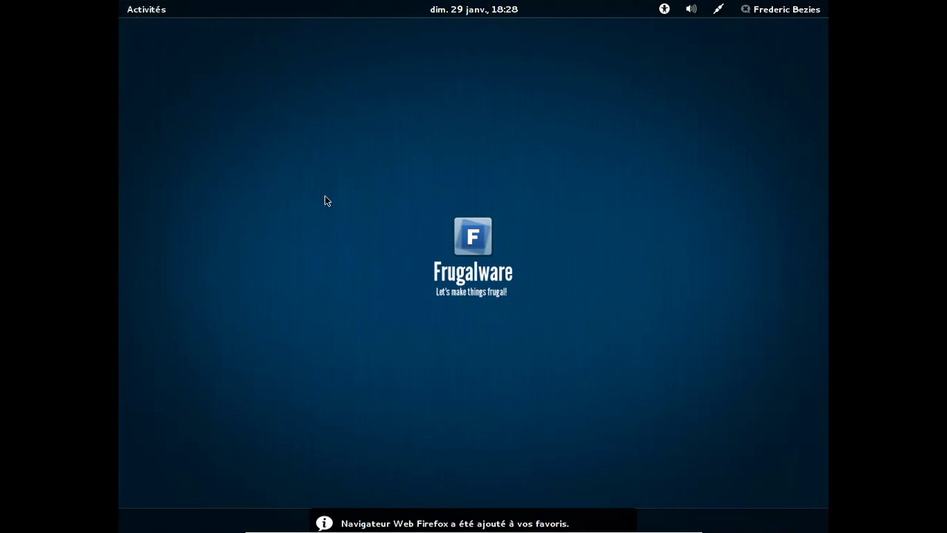
{"action": "key", "text": "alt+p"}
{"action": "key", "text": "Escape"}
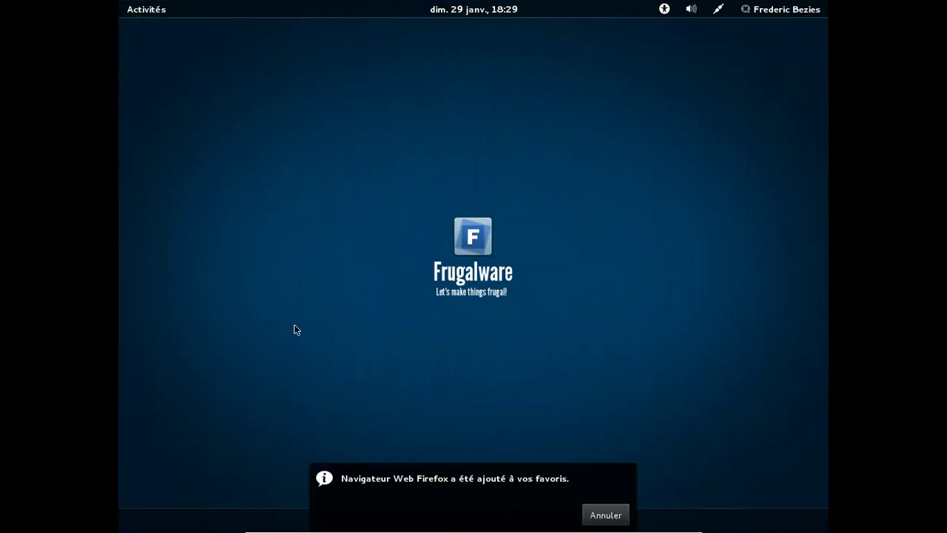
Launch Firefox from the favourites and dismiss its "Know your rights" notification.
{"action": "left_click", "coordinate": [146, 10]}
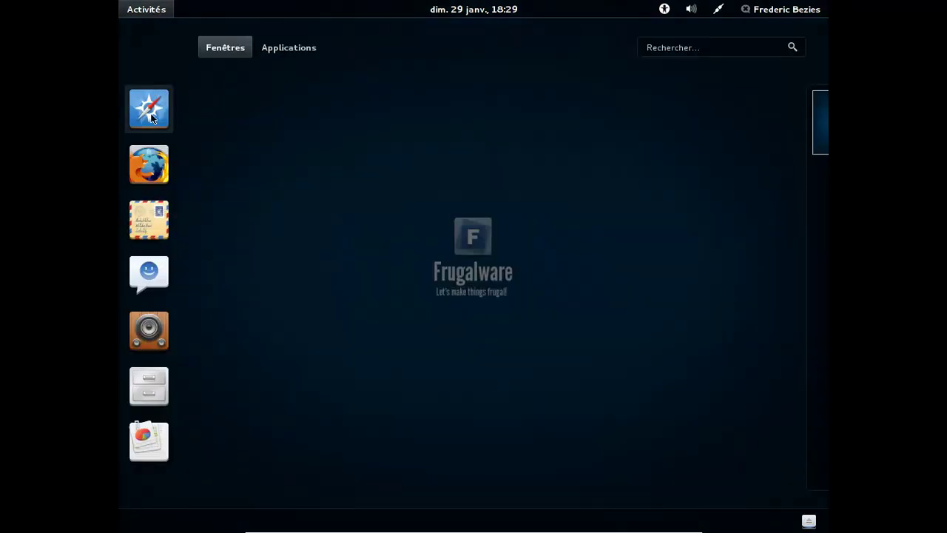
{"action": "left_click", "coordinate": [151, 174]}
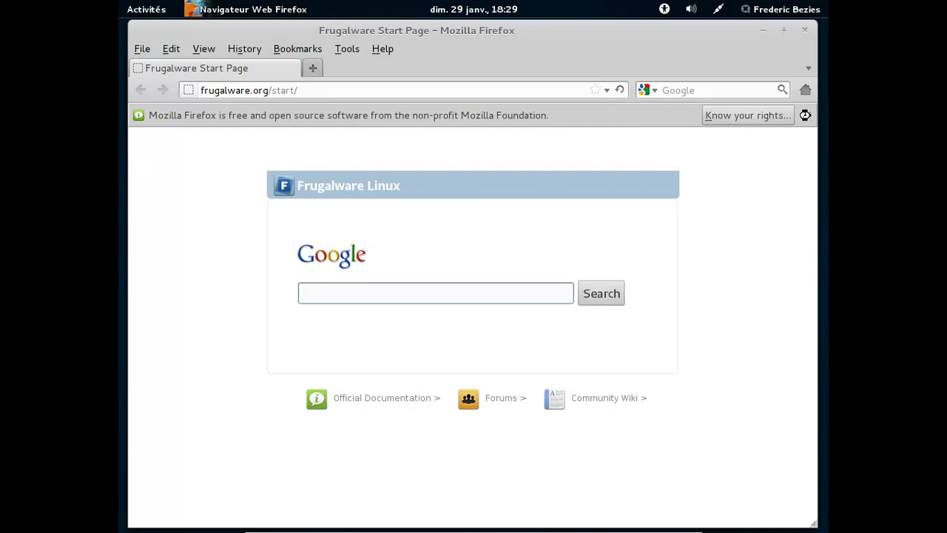
{"action": "left_click", "coordinate": [805, 115]}
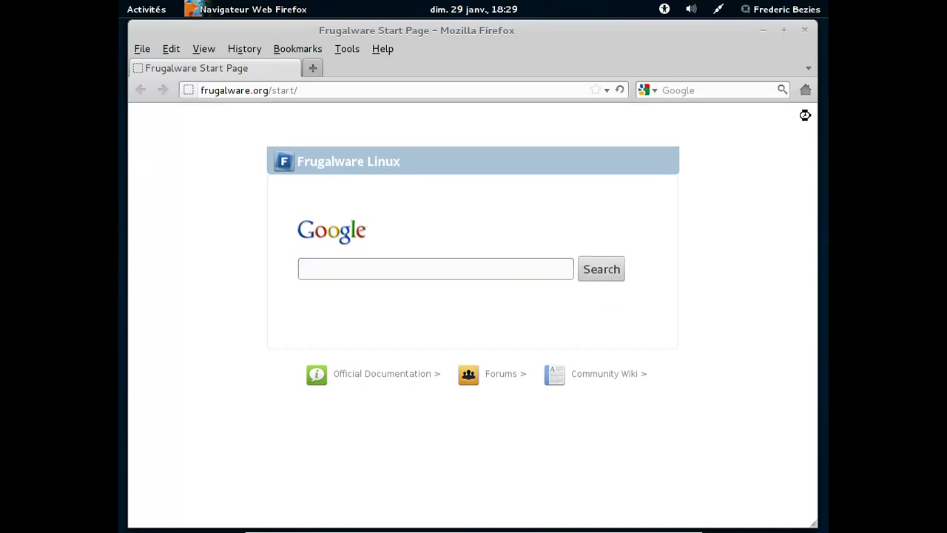
Enable the Français Language Pack add-on, restart Firefox to apply it, and close the add-ons manager.
{"action": "left_click", "coordinate": [347, 48]}
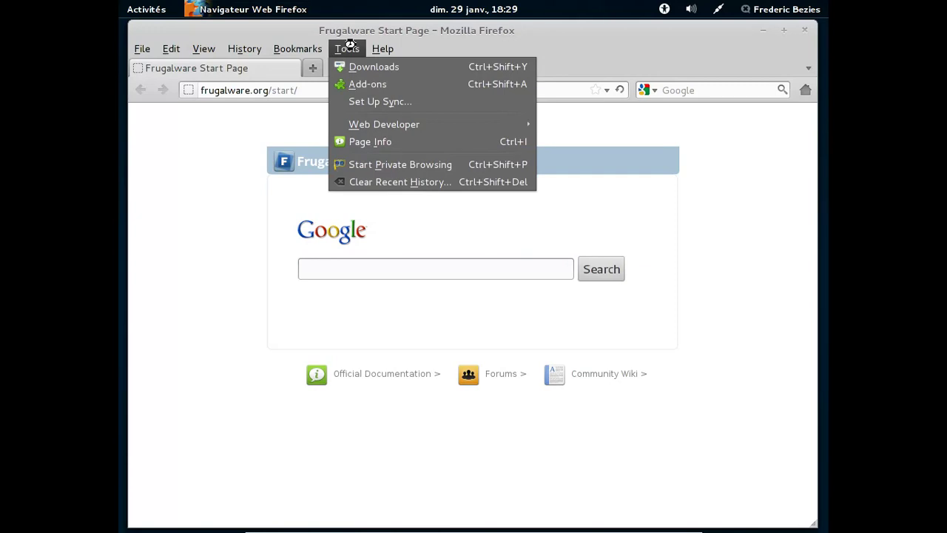
{"action": "left_click", "coordinate": [384, 87]}
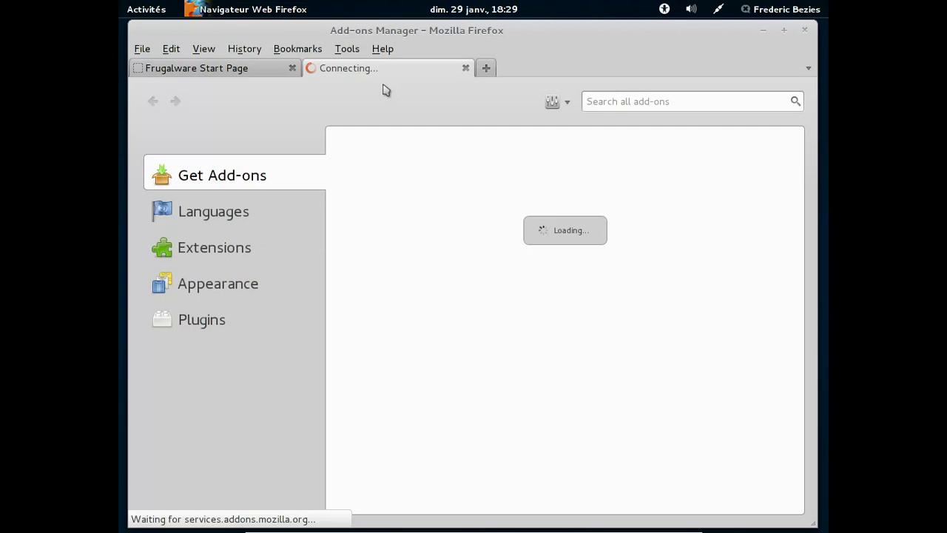
{"action": "left_click", "coordinate": [279, 225]}
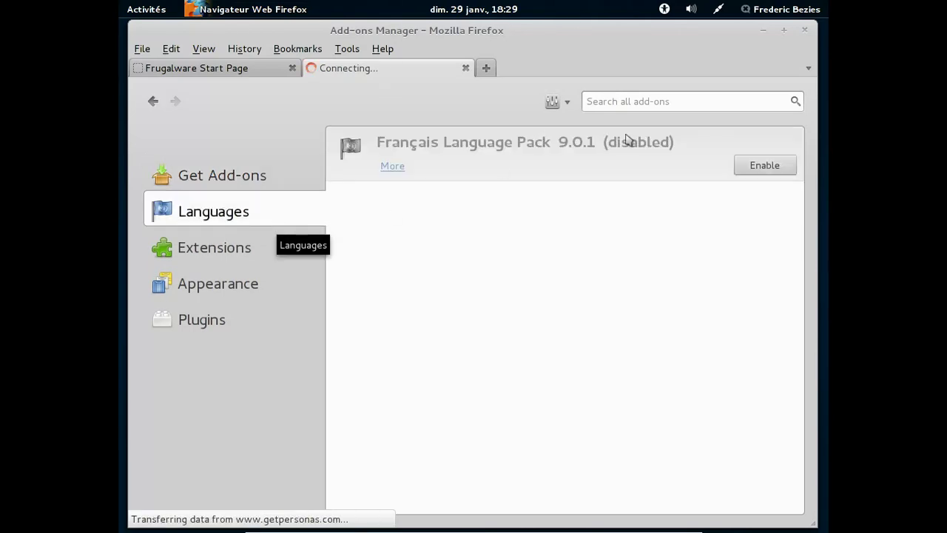
{"action": "left_click", "coordinate": [765, 171]}
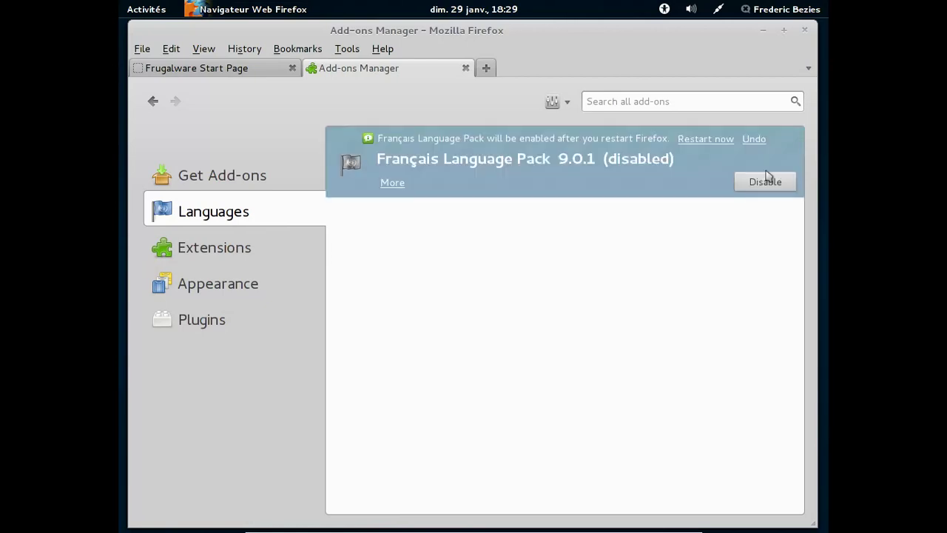
{"action": "left_click", "coordinate": [716, 139]}
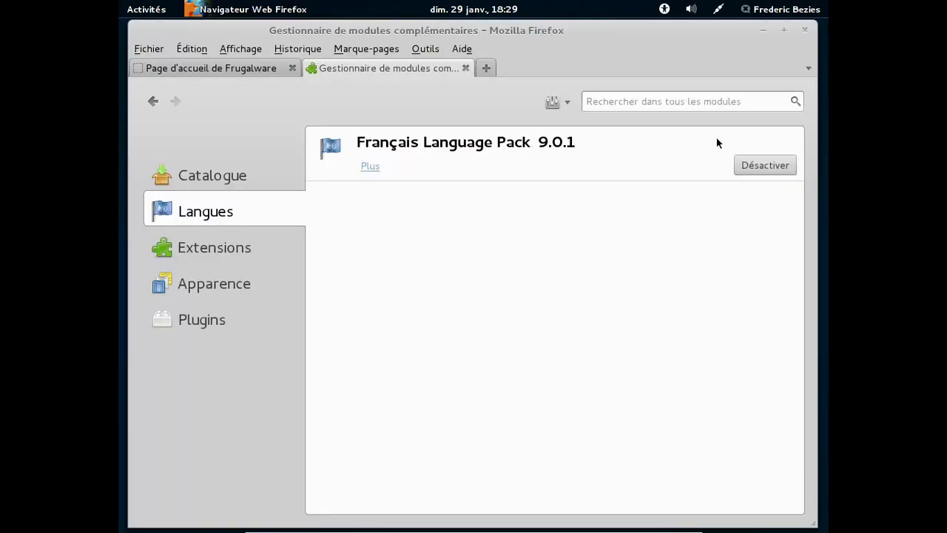
{"action": "left_click", "coordinate": [468, 66]}
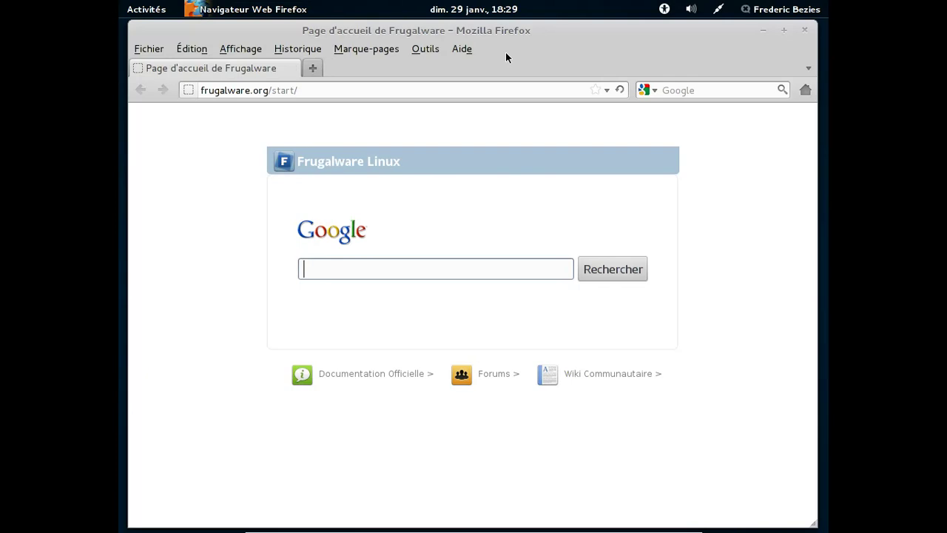
Hide Firefox's menu bar (Barre de menus).
{"action": "right_click", "coordinate": [507, 57]}
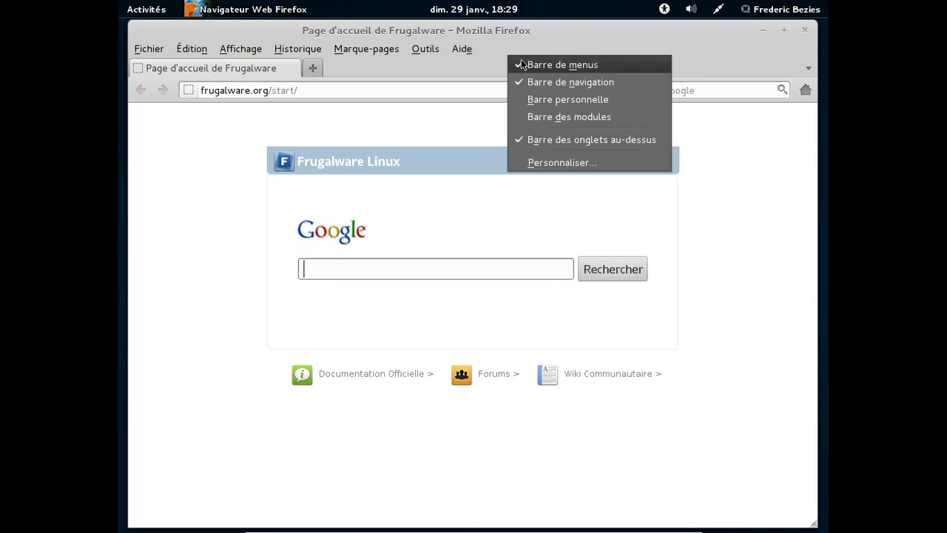
{"action": "left_click", "coordinate": [522, 64]}
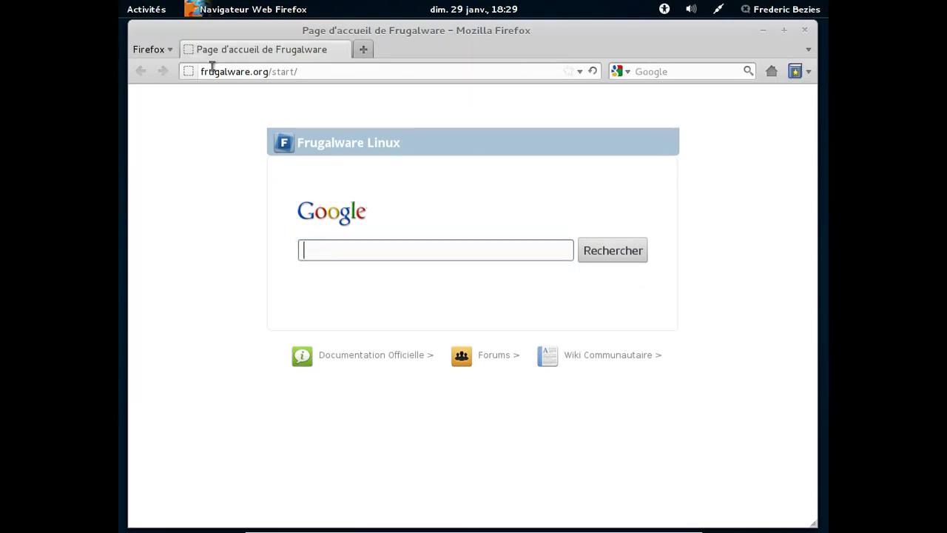
View the version information in À propos de Firefox, dismiss it, and close the browser.
{"action": "left_click", "coordinate": [165, 51]}
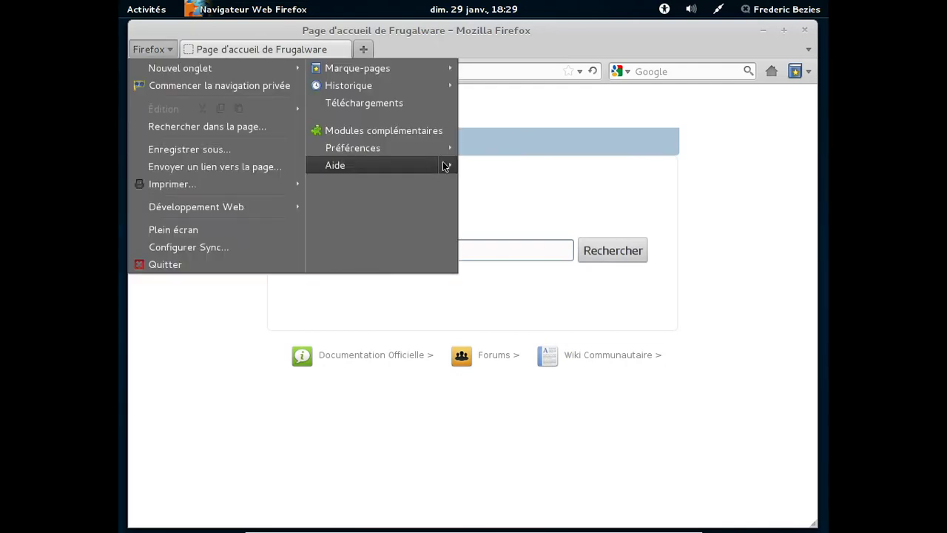
{"action": "mouse_move", "coordinate": [452, 167]}
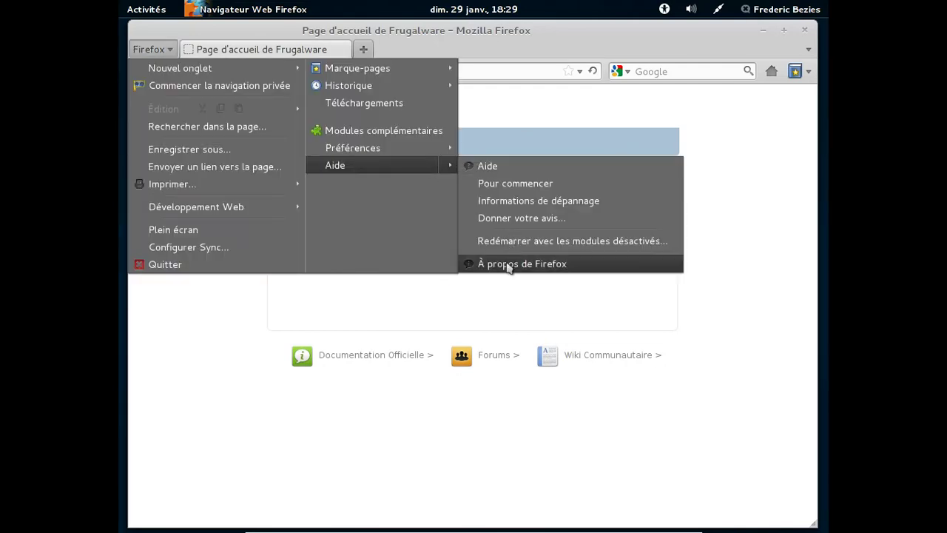
{"action": "left_click", "coordinate": [507, 265]}
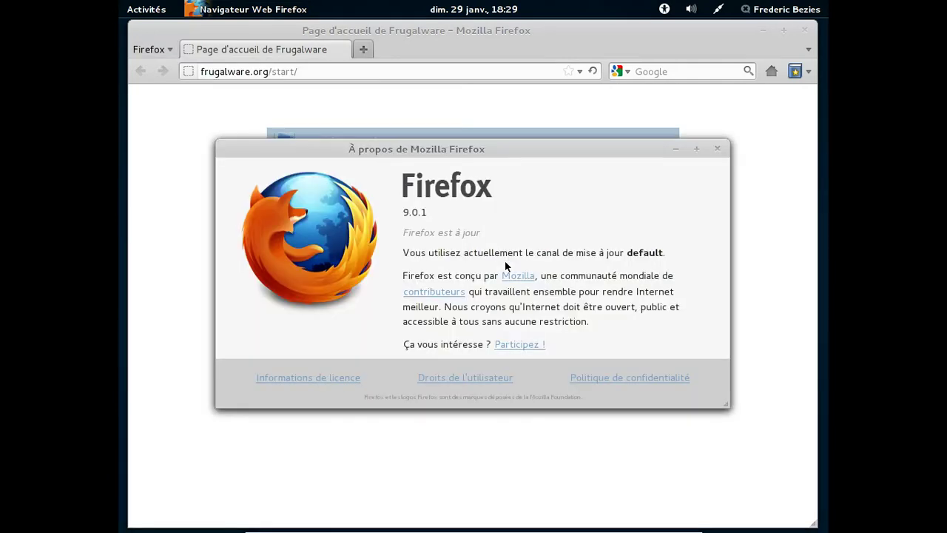
{"action": "left_click", "coordinate": [717, 150]}
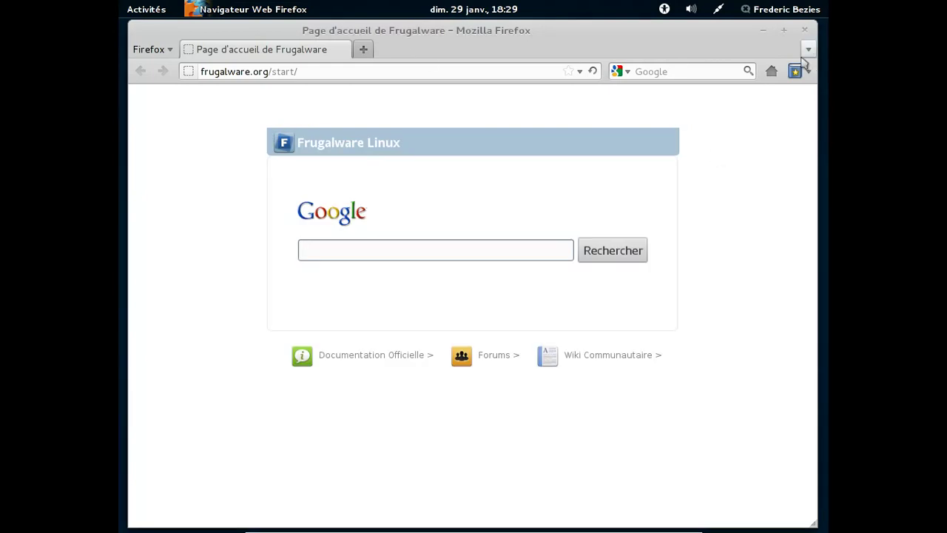
{"action": "left_click", "coordinate": [804, 30]}
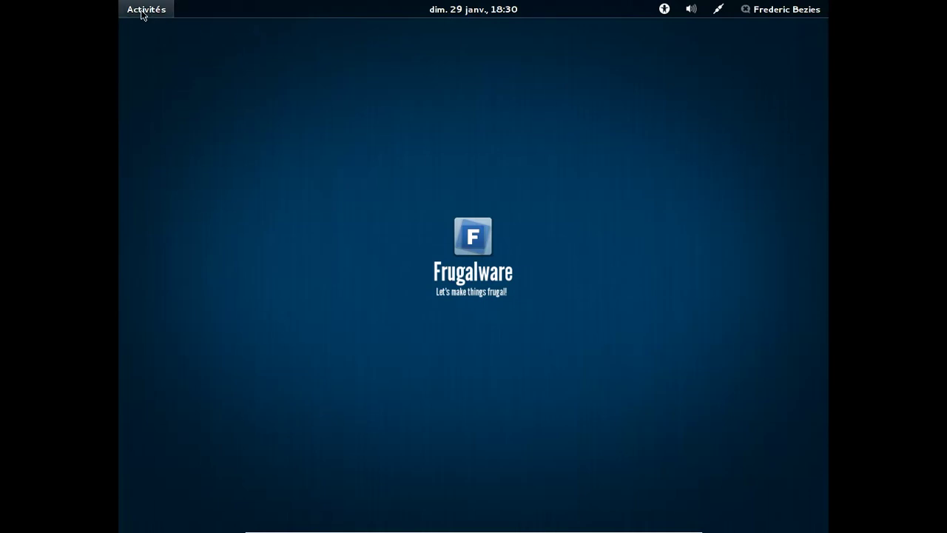
Search the activities overview for "libreof" and launch LibreOffice Writer from the results.
{"action": "left_click", "coordinate": [145, 15]}
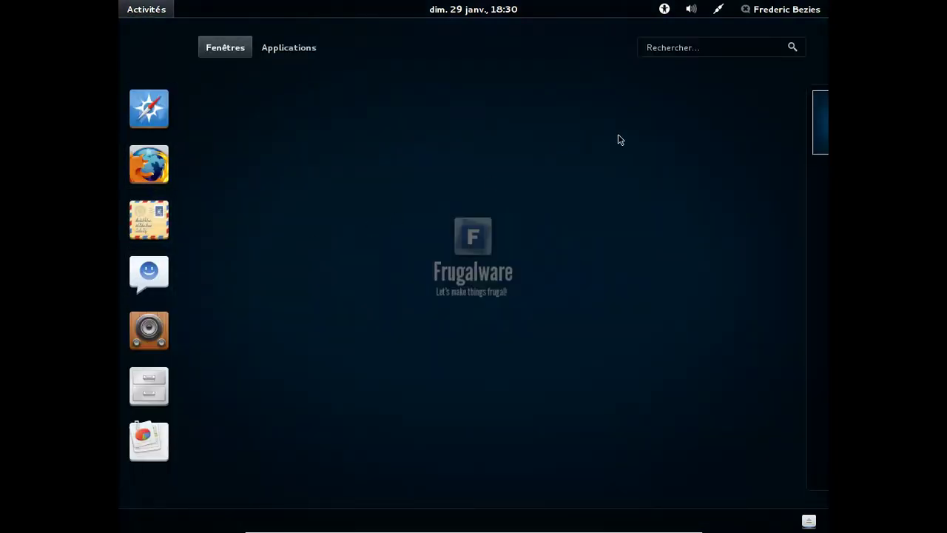
{"action": "left_click", "coordinate": [685, 50]}
{"action": "left_click", "coordinate": [694, 43]}
{"action": "type", "text": "libreopf"}
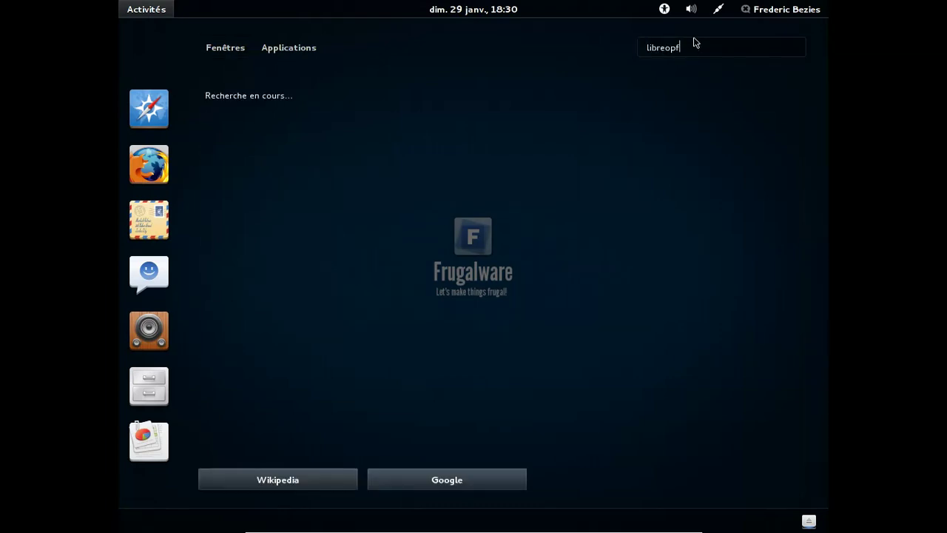
{"action": "key", "text": "BackSpace"}
{"action": "key", "text": "BackSpace"}
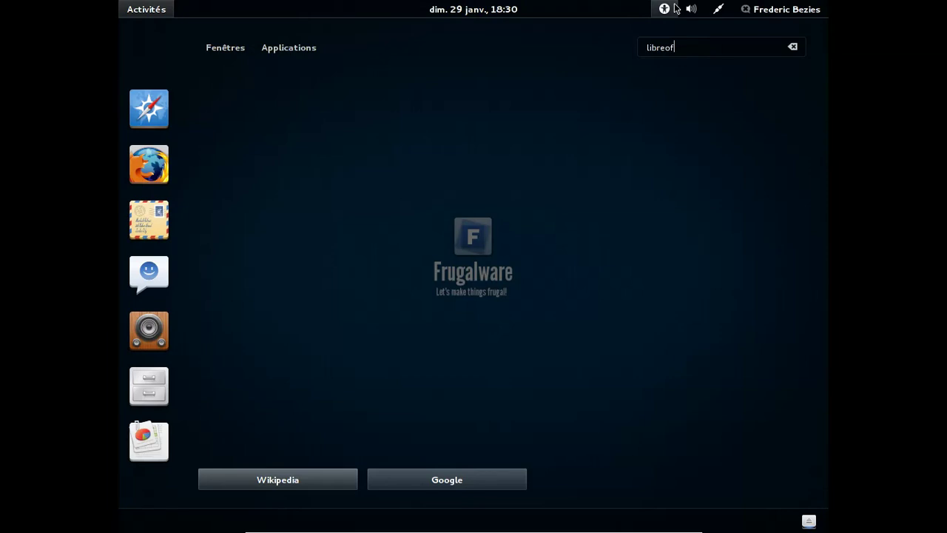
{"action": "type", "text": "f"}
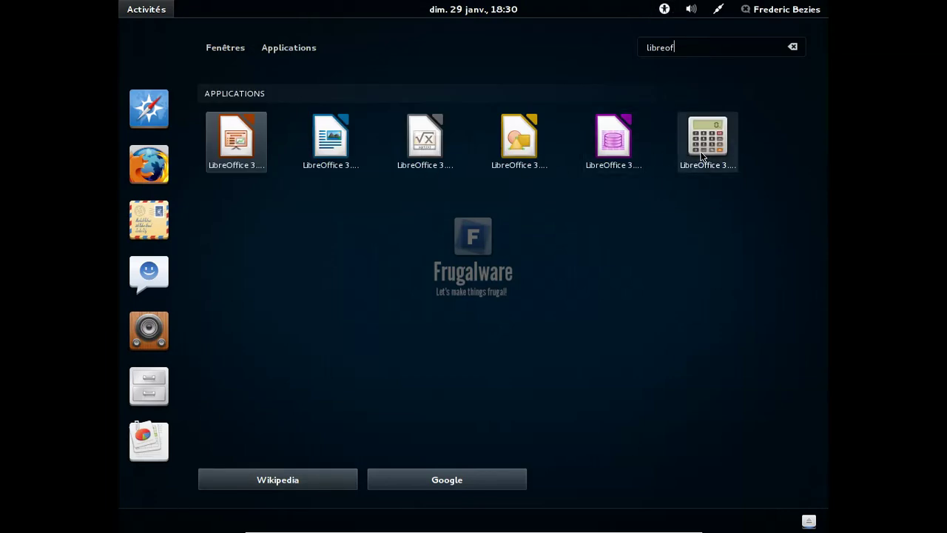
{"action": "left_click", "coordinate": [330, 141]}
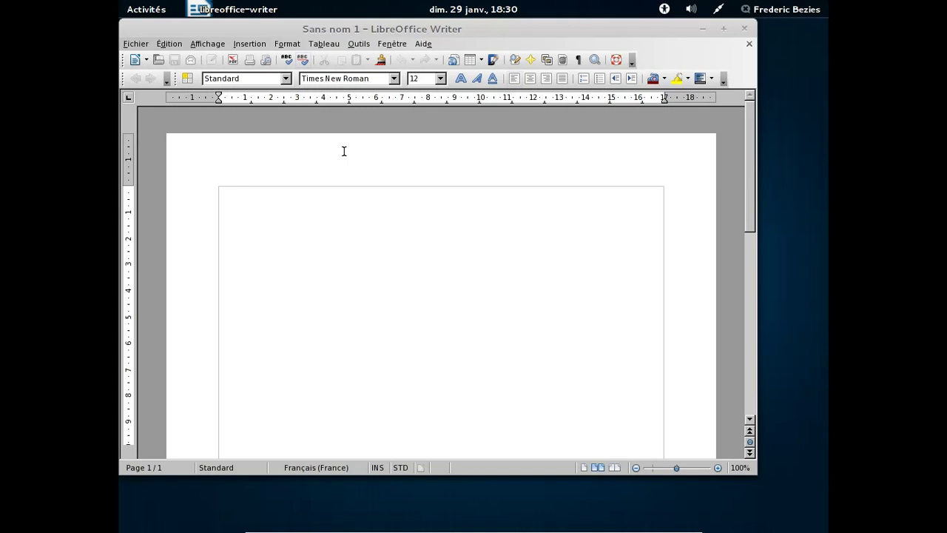
View the version information in À propos de LibreOffice and dismiss it.
{"action": "left_click", "coordinate": [419, 46]}
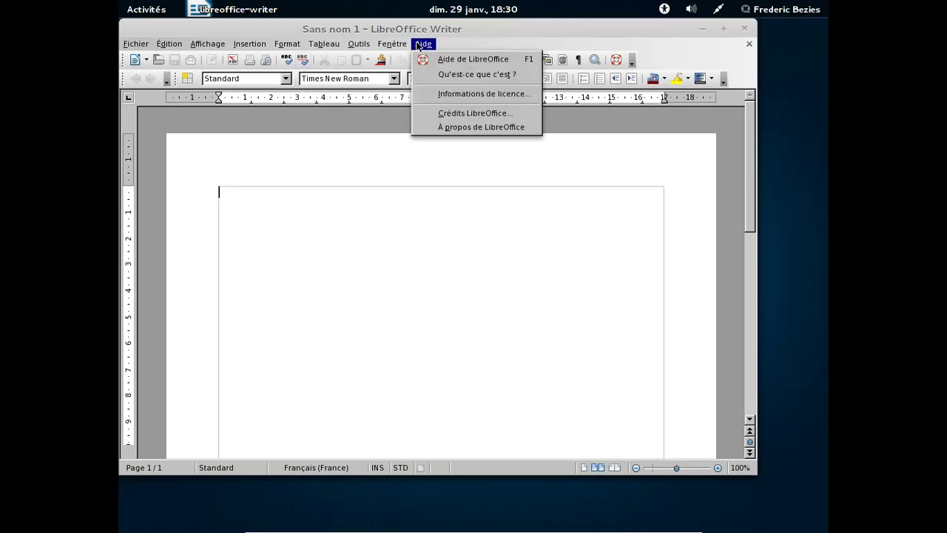
{"action": "left_click", "coordinate": [433, 127]}
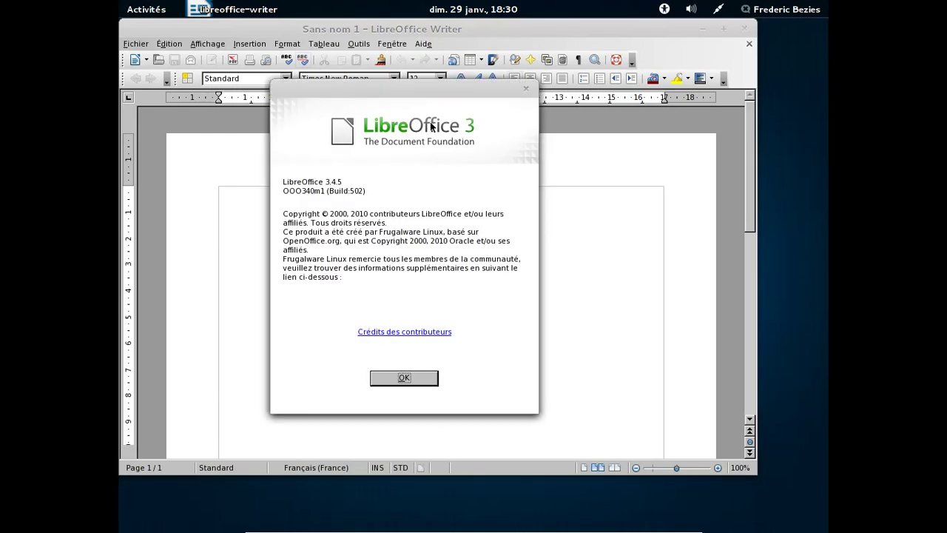
{"action": "left_click", "coordinate": [422, 378]}
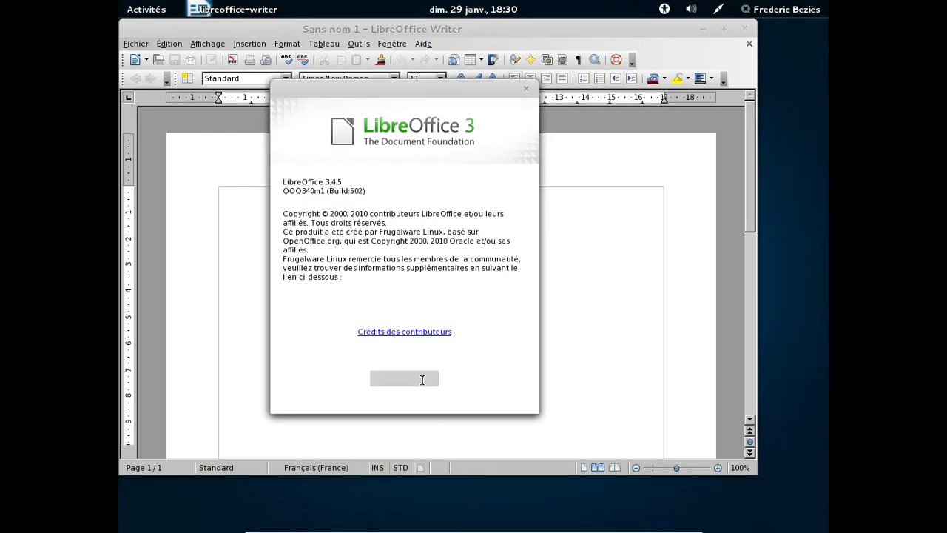
Open Paramètres système and close the empty LibreOffice Writer document window.
{"action": "left_click", "coordinate": [780, 9]}
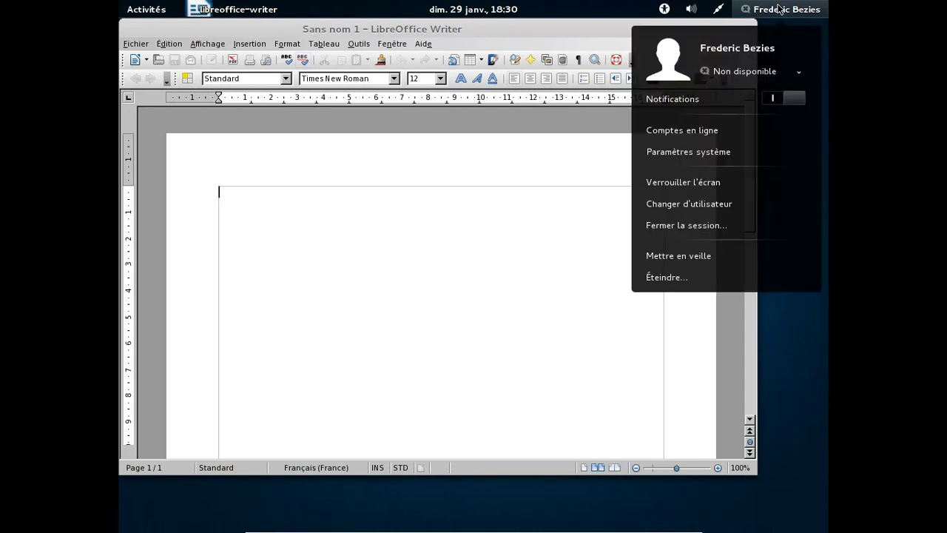
{"action": "left_click", "coordinate": [702, 155]}
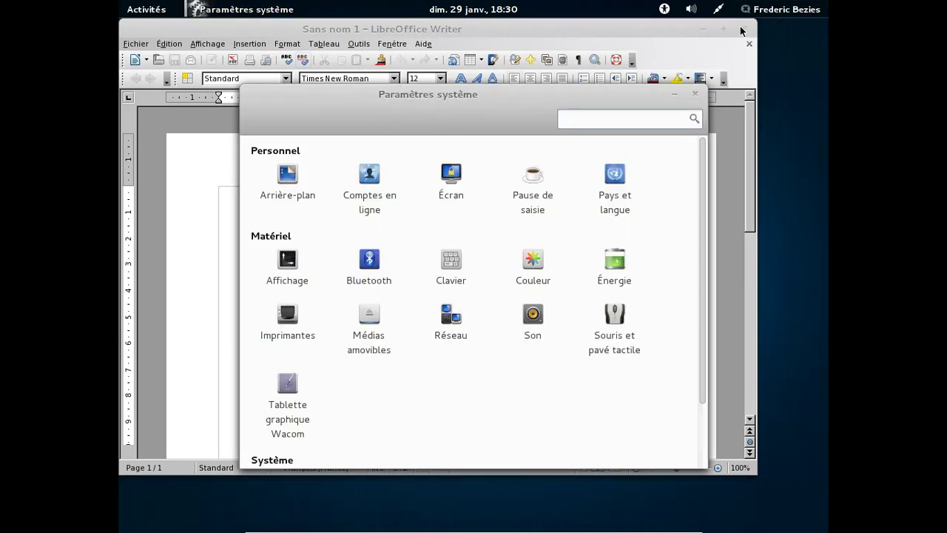
{"action": "left_click", "coordinate": [743, 29]}
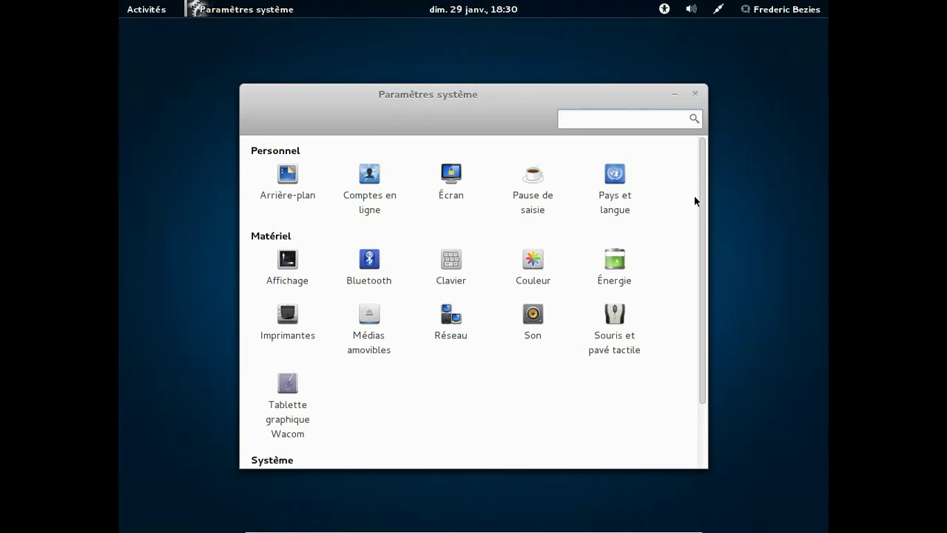
View the Informations système summary, return to all settings, and close Paramètres système.
{"action": "scroll", "coordinate": [706, 379], "scroll_direction": "down", "scroll_amount": 2}
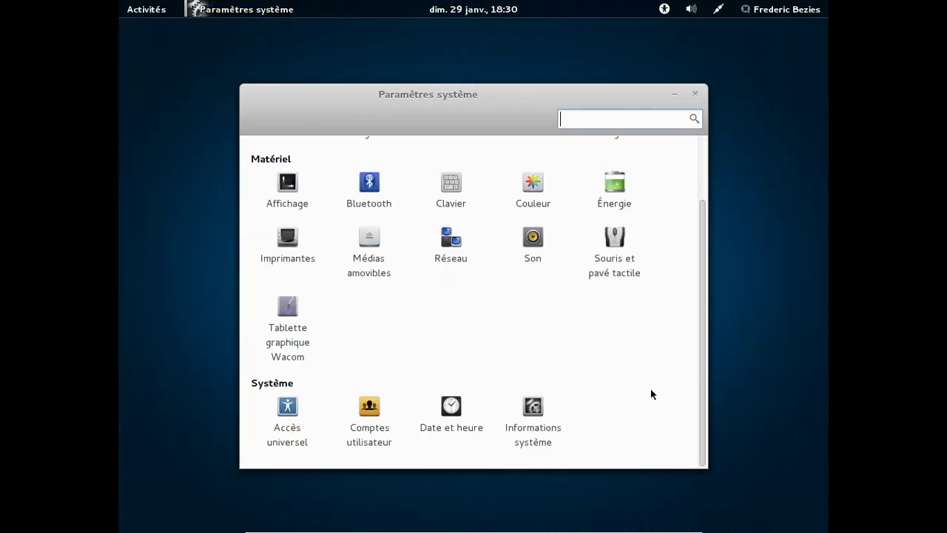
{"action": "left_click", "coordinate": [538, 427]}
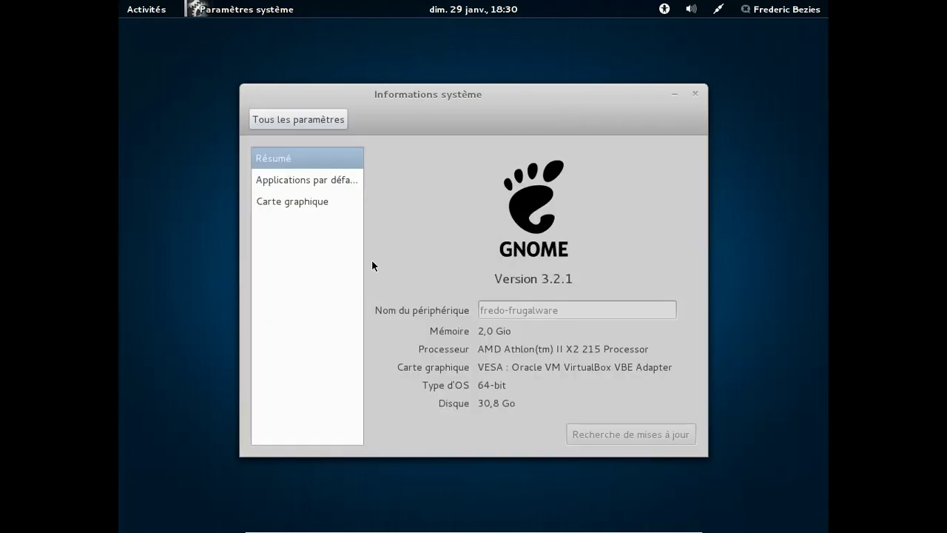
{"action": "left_click", "coordinate": [308, 120]}
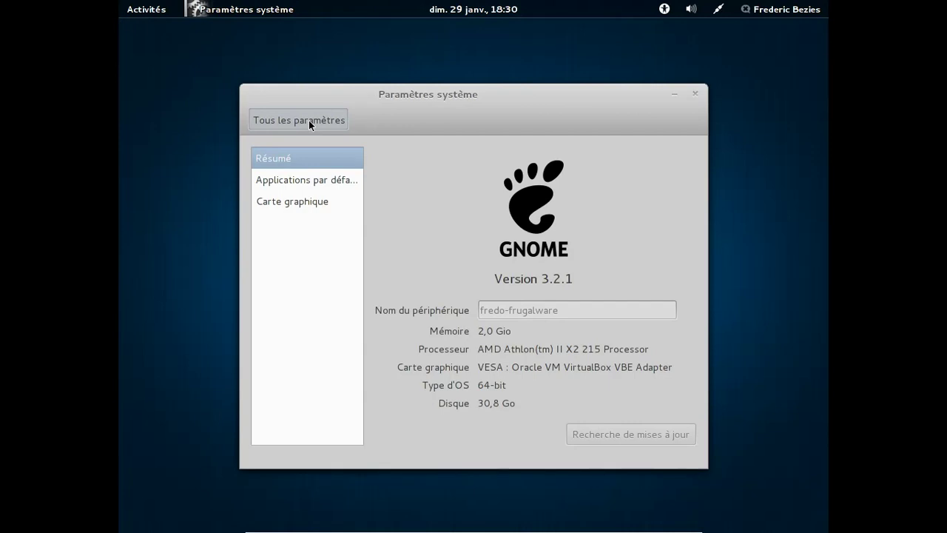
{"action": "left_click", "coordinate": [695, 93]}
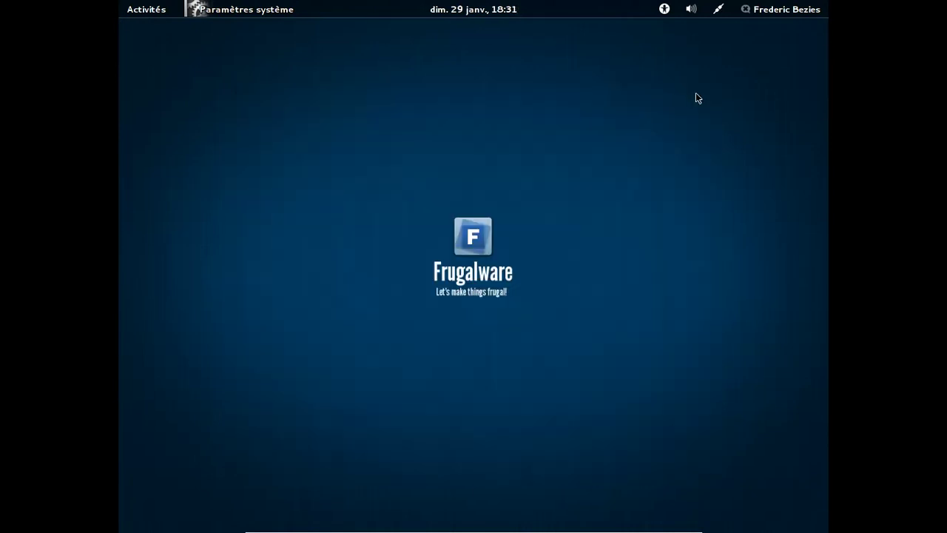
Search the activities overview for "monit", then clear the search.
{"action": "left_click", "coordinate": [157, 14]}
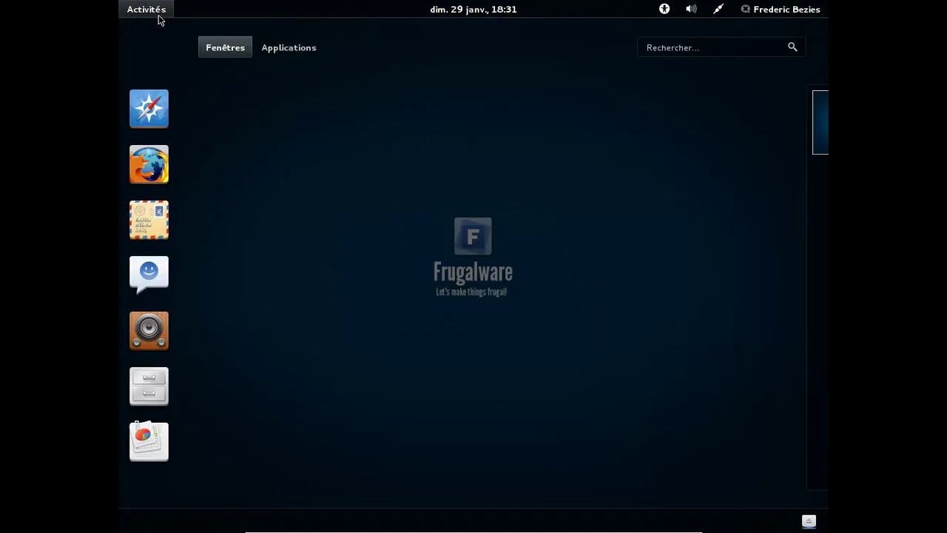
{"action": "left_click", "coordinate": [680, 52]}
{"action": "type", "text": "mo"}
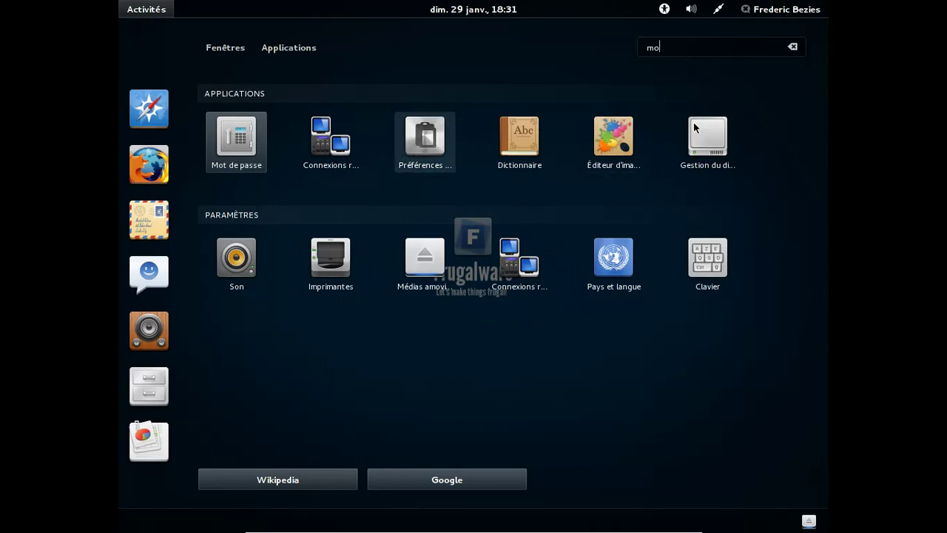
{"action": "type", "text": "nit"}
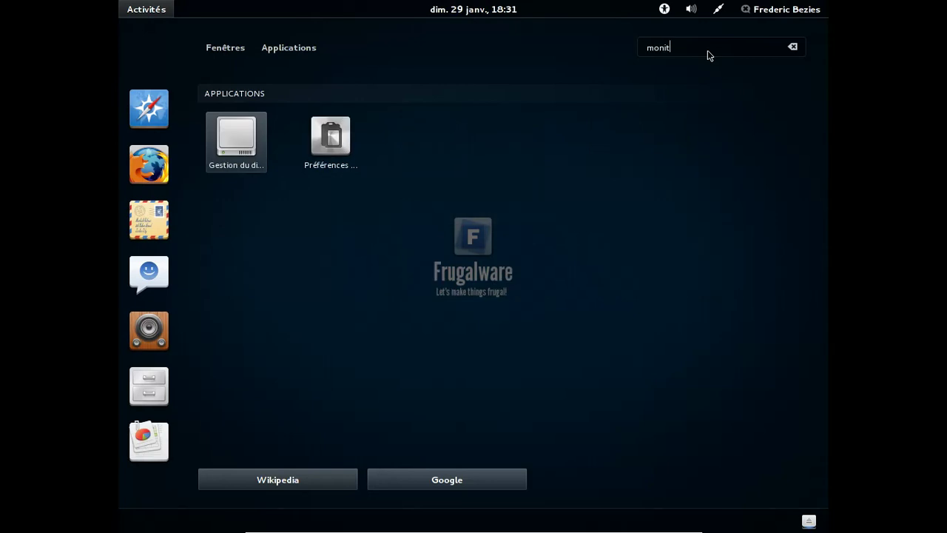
{"action": "key", "text": "BackSpace"}
{"action": "key", "text": "BackSpace"}
{"action": "key", "text": "BackSpace"}
{"action": "key", "text": "BackSpace"}
{"action": "key", "text": "BackSpace"}
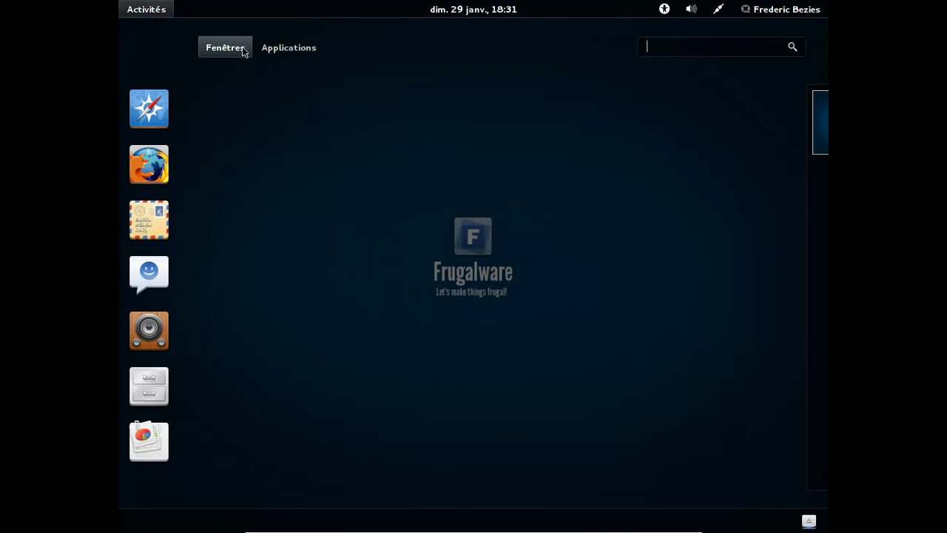
Browse the installed applications in the Outils système, Frugalware, Graphisme and Accessoires categories.
{"action": "left_click", "coordinate": [296, 50]}
{"action": "left_click", "coordinate": [298, 48]}
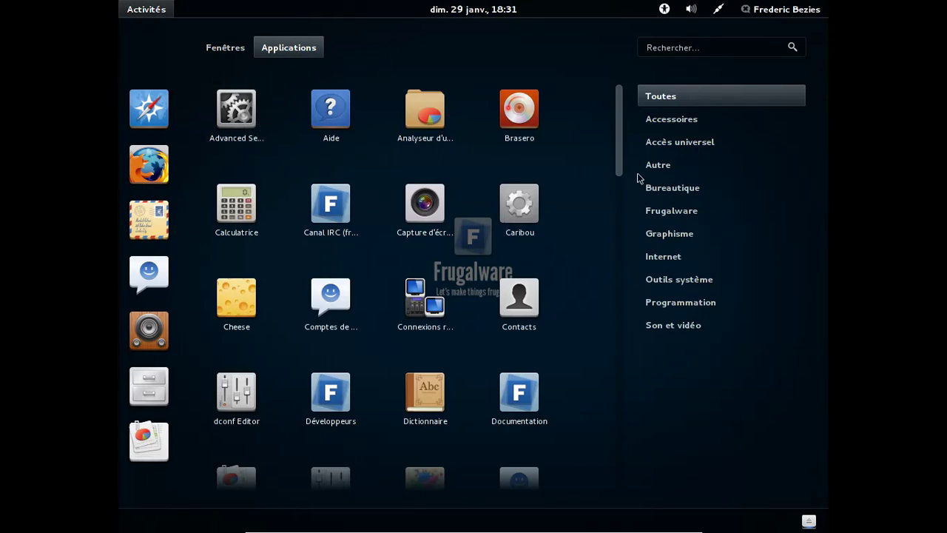
{"action": "left_click", "coordinate": [671, 281]}
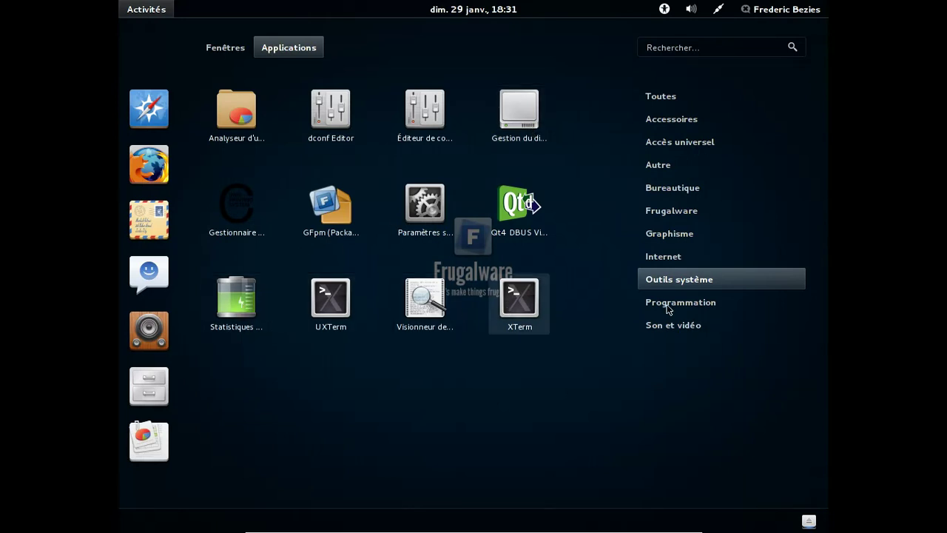
{"action": "left_click", "coordinate": [683, 210]}
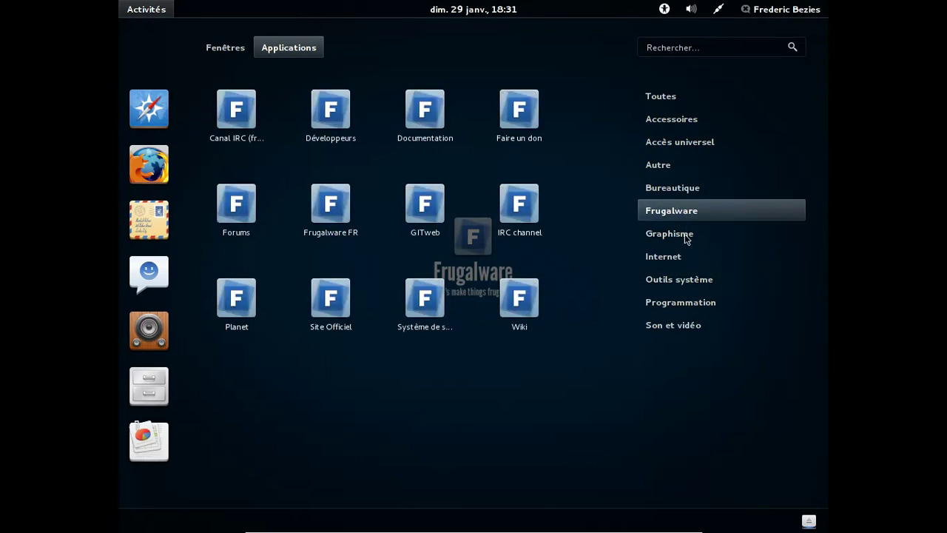
{"action": "left_click", "coordinate": [685, 234]}
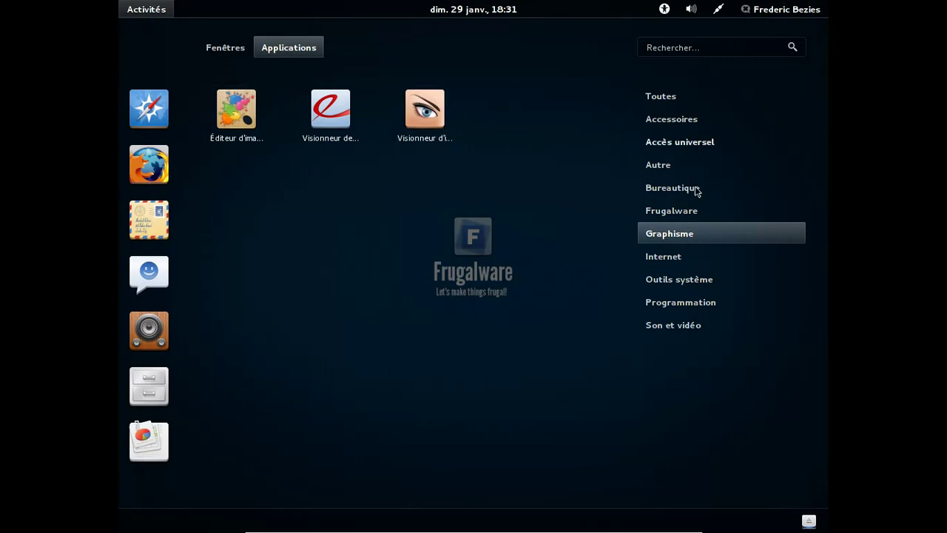
{"action": "left_click", "coordinate": [681, 121]}
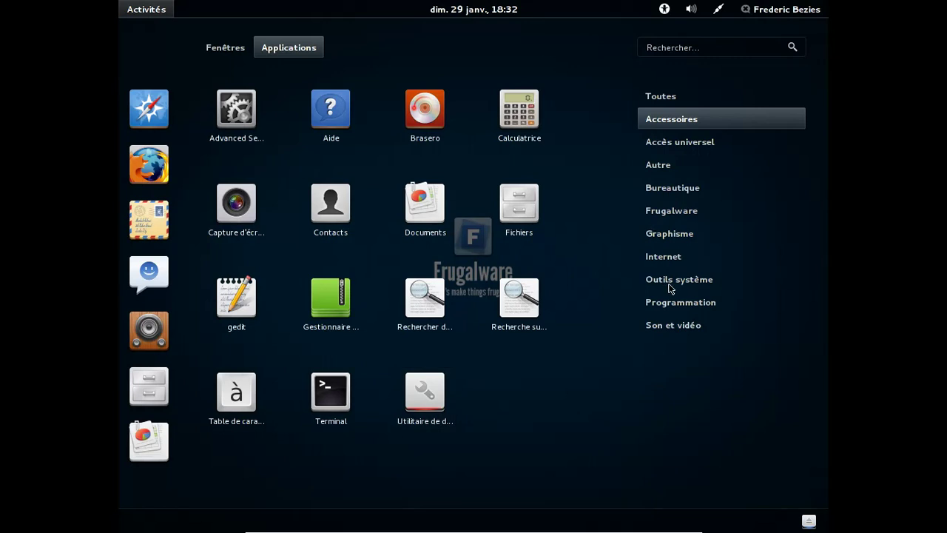
Launch the VLC media player from the Son et vidéo category and accept its privacy dialog with internet information retrieval allowed.
{"action": "left_click", "coordinate": [675, 324]}
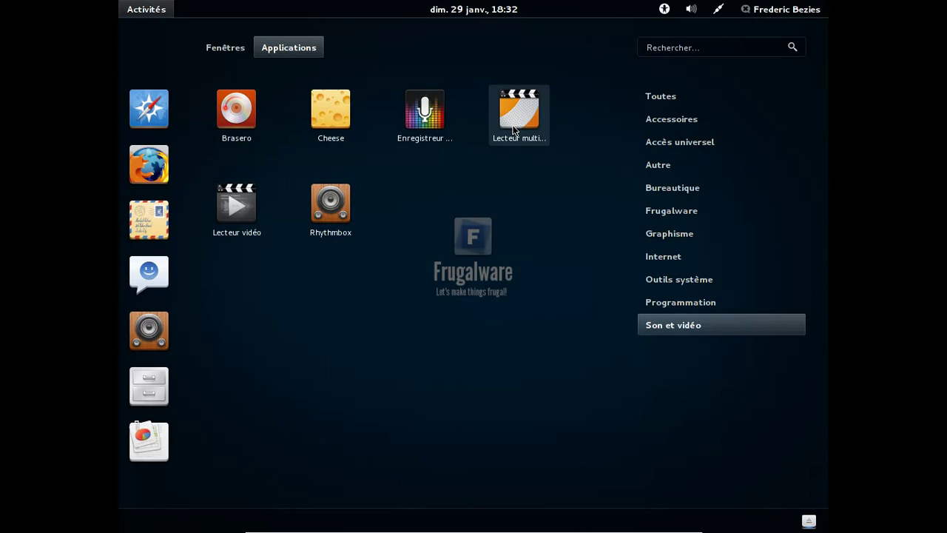
{"action": "key", "text": "Escape"}
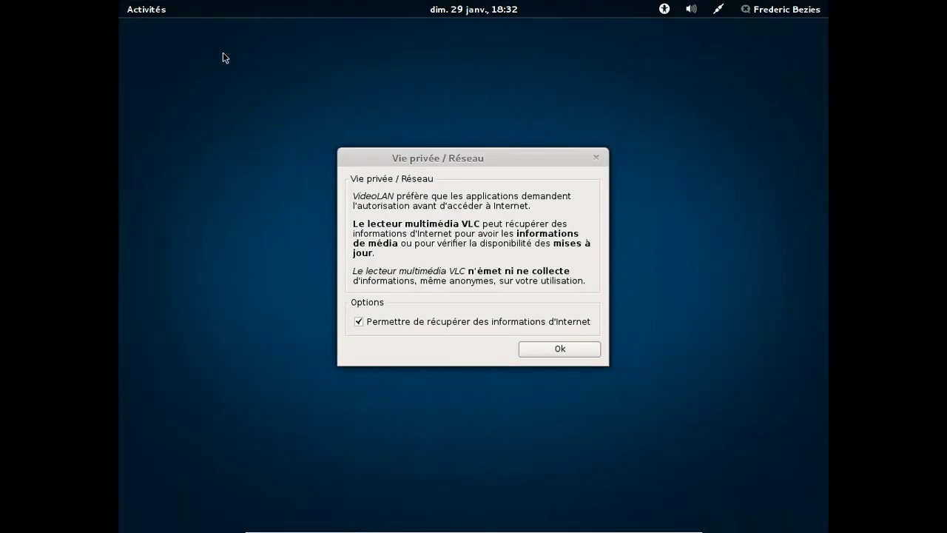
{"action": "left_click", "coordinate": [550, 349]}
View VLC's version information in its À propos window, dismiss it, and close VLC.
{"action": "left_click", "coordinate": [550, 251]}
{"action": "left_click", "coordinate": [558, 283]}
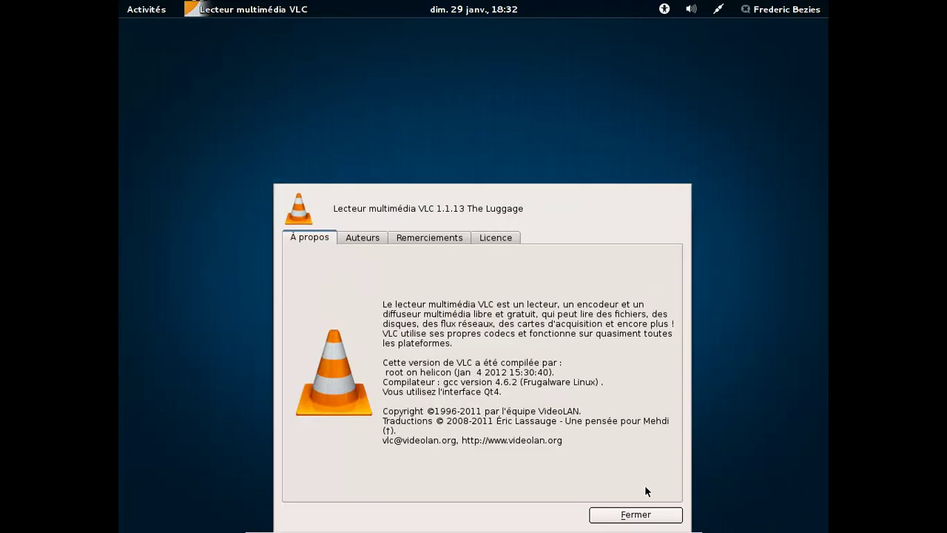
{"action": "left_click", "coordinate": [644, 515]}
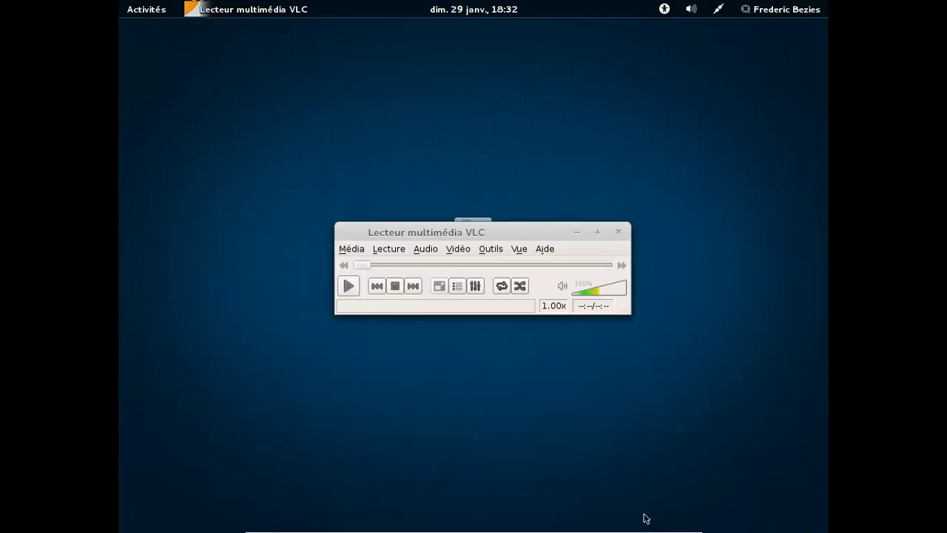
{"action": "left_click", "coordinate": [619, 232]}
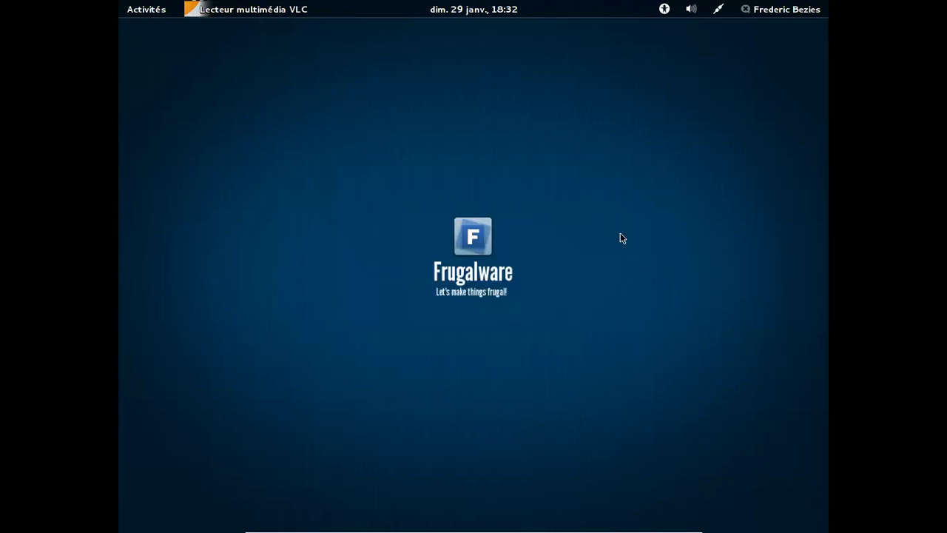
Launch Rhythmbox from the favourites in the activities overview.
{"action": "left_click", "coordinate": [160, 9]}
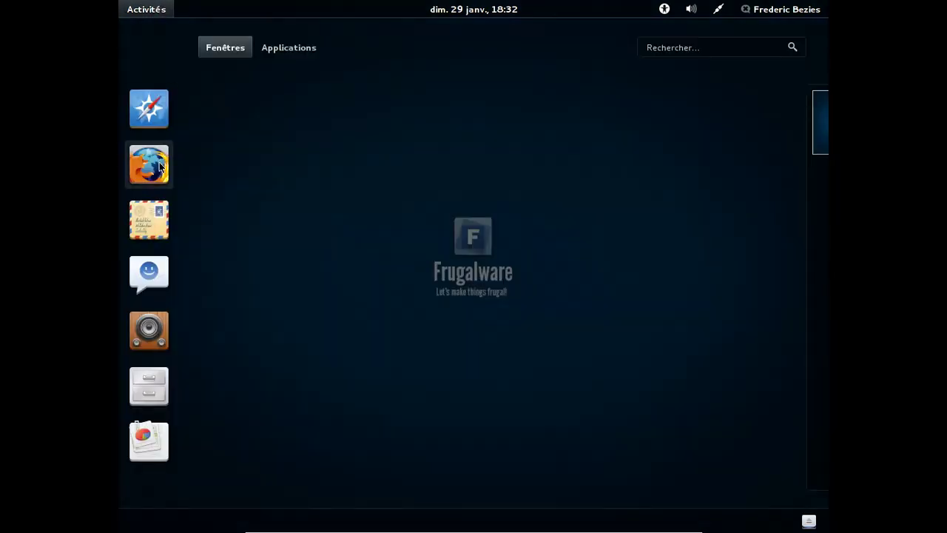
{"action": "left_click", "coordinate": [131, 340]}
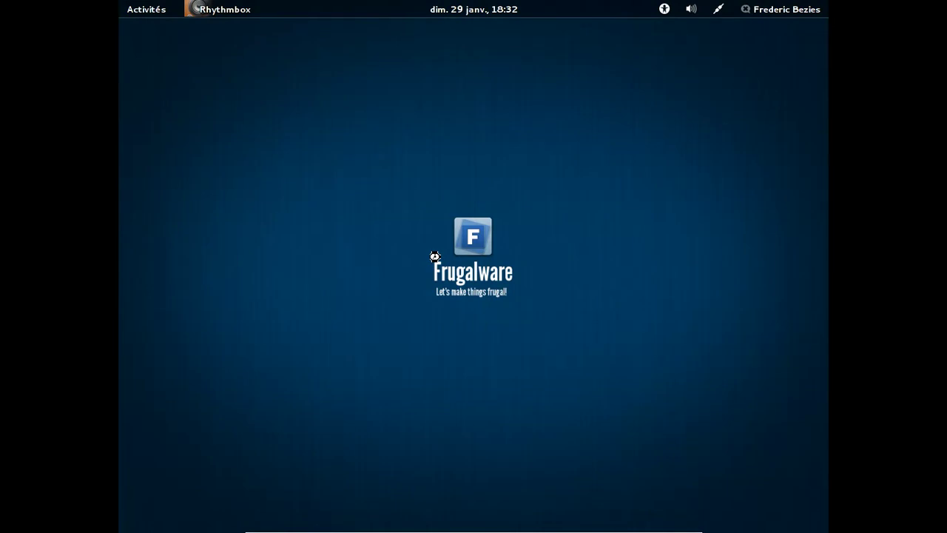
Open the system sound settings, unmute the output volume, and close the settings window.
{"action": "left_click", "coordinate": [796, 9]}
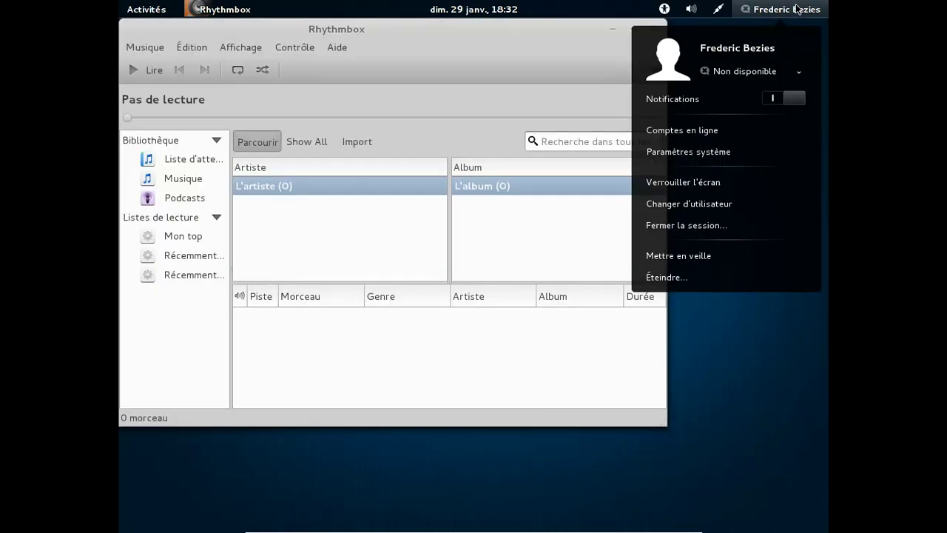
{"action": "left_click", "coordinate": [694, 13]}
{"action": "left_click", "coordinate": [694, 13]}
{"action": "left_click", "coordinate": [695, 15]}
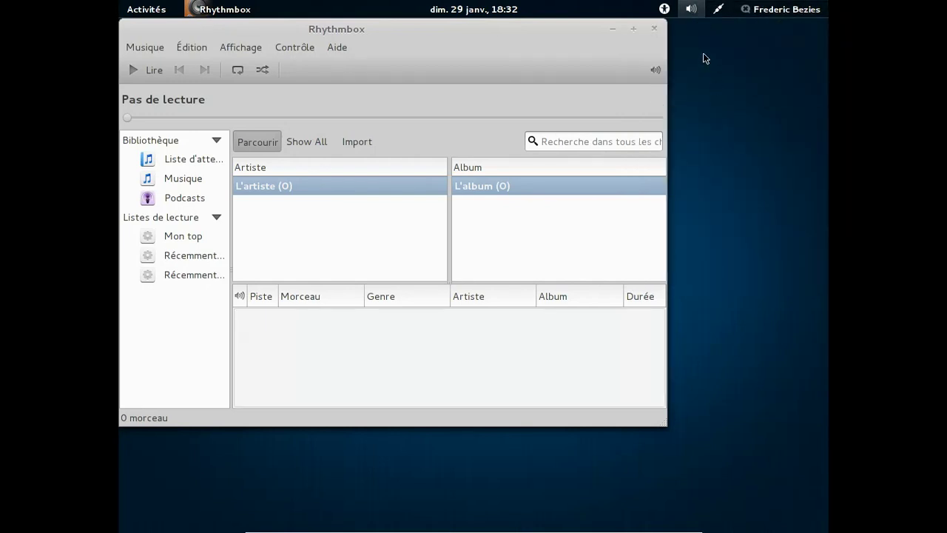
{"action": "left_click", "coordinate": [694, 13]}
{"action": "key", "text": "Escape"}
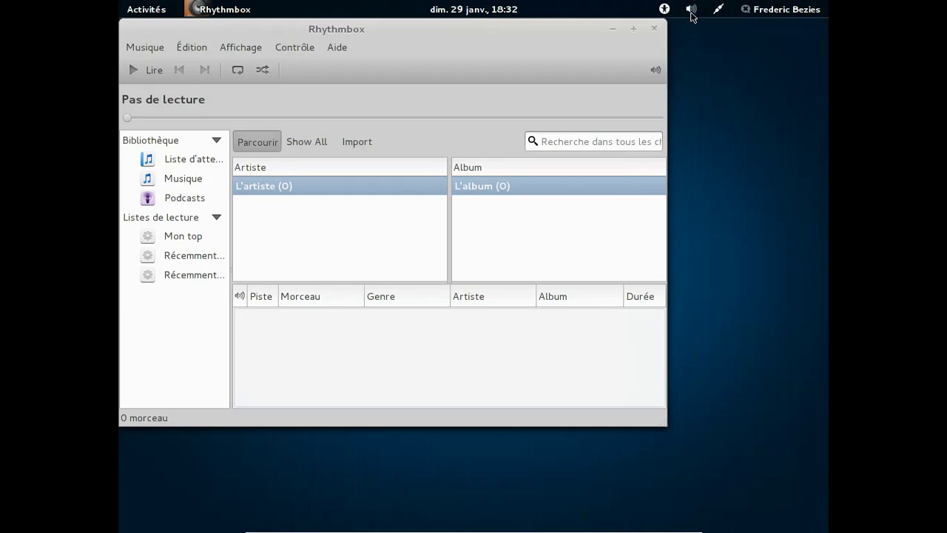
{"action": "left_click", "coordinate": [693, 15]}
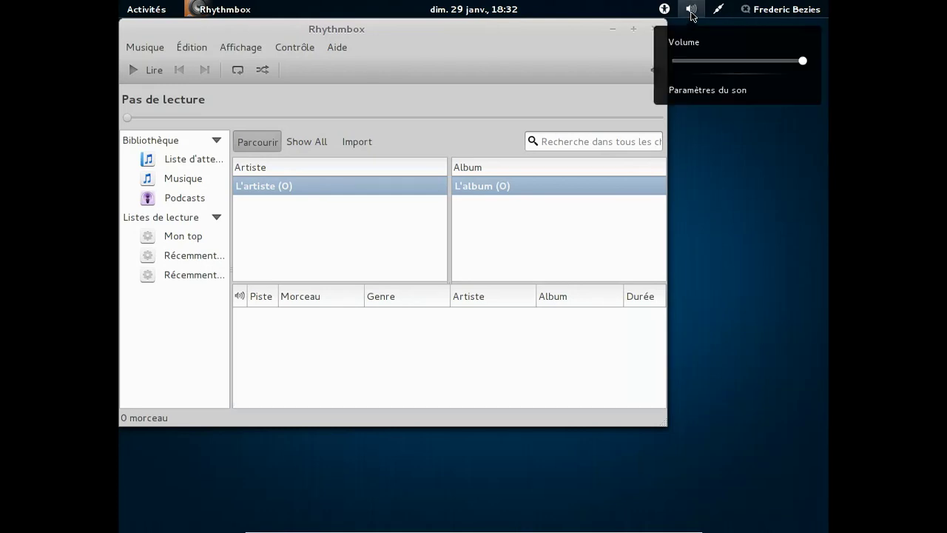
{"action": "left_click", "coordinate": [696, 91]}
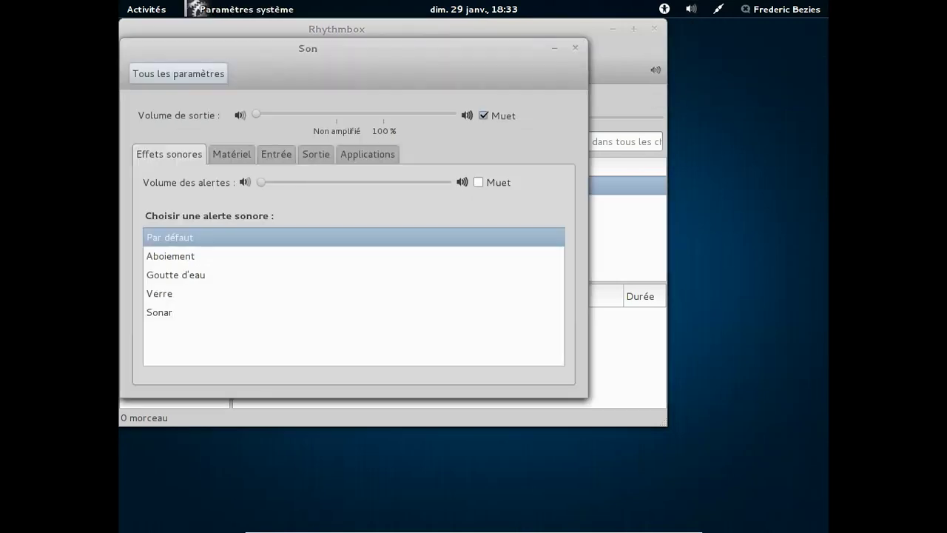
{"action": "left_click", "coordinate": [485, 116]}
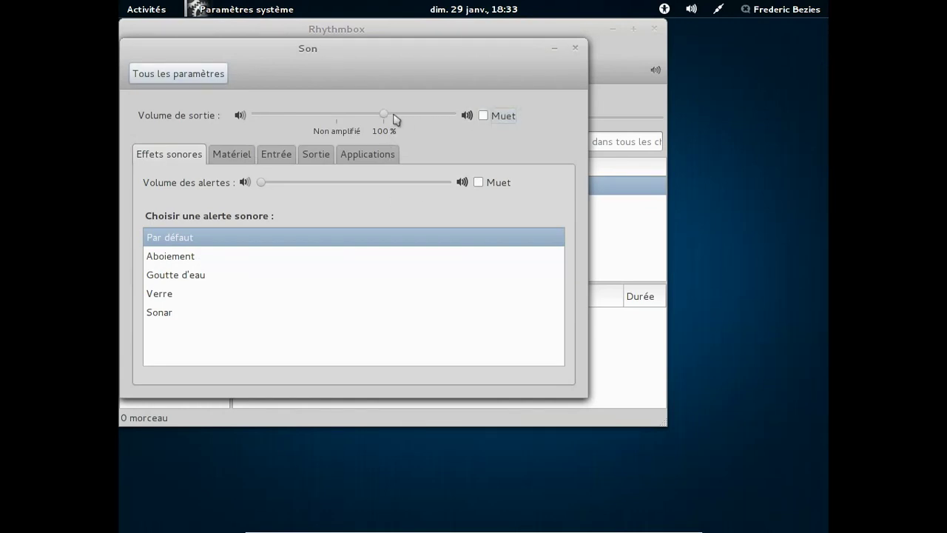
{"action": "left_click", "coordinate": [575, 48]}
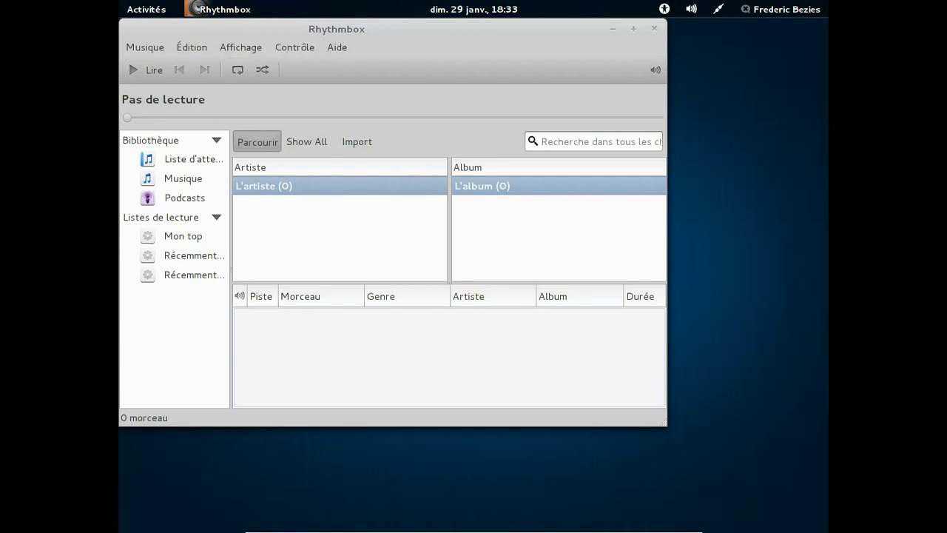
View Rhythmbox's plugin configuration (Greffons) and dismiss it.
{"action": "left_click", "coordinate": [271, 49]}
{"action": "mouse_move", "coordinate": [200, 48]}
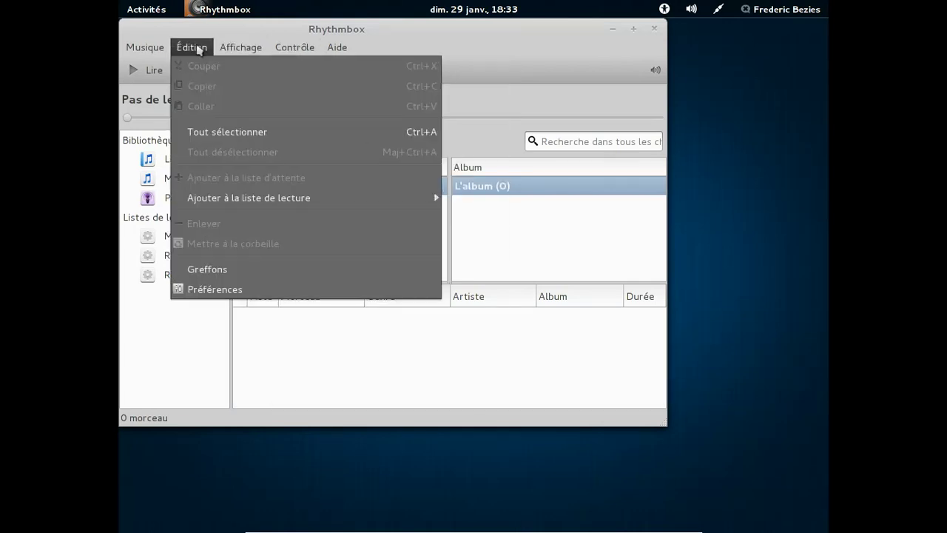
{"action": "key", "text": "Down"}
{"action": "key", "text": "Down"}
{"action": "key", "text": "Down"}
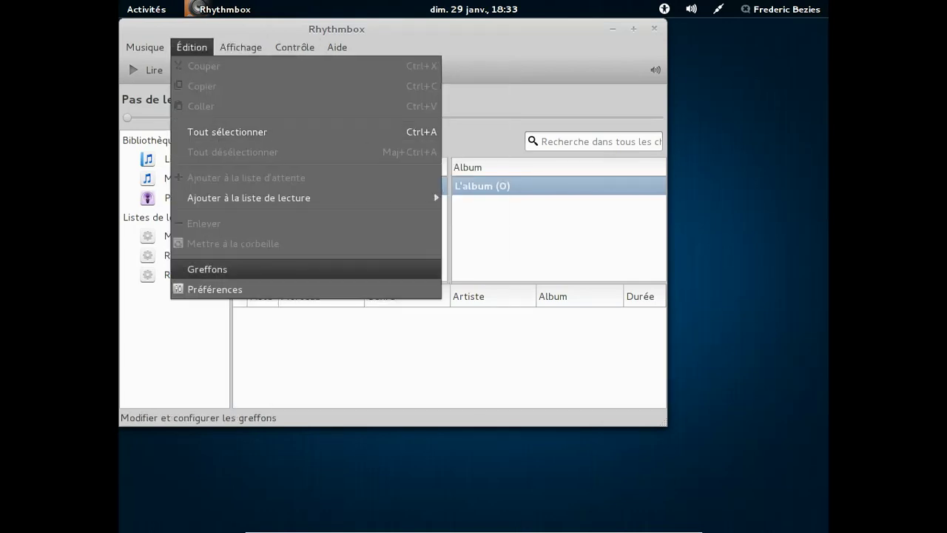
{"action": "key", "text": "Return"}
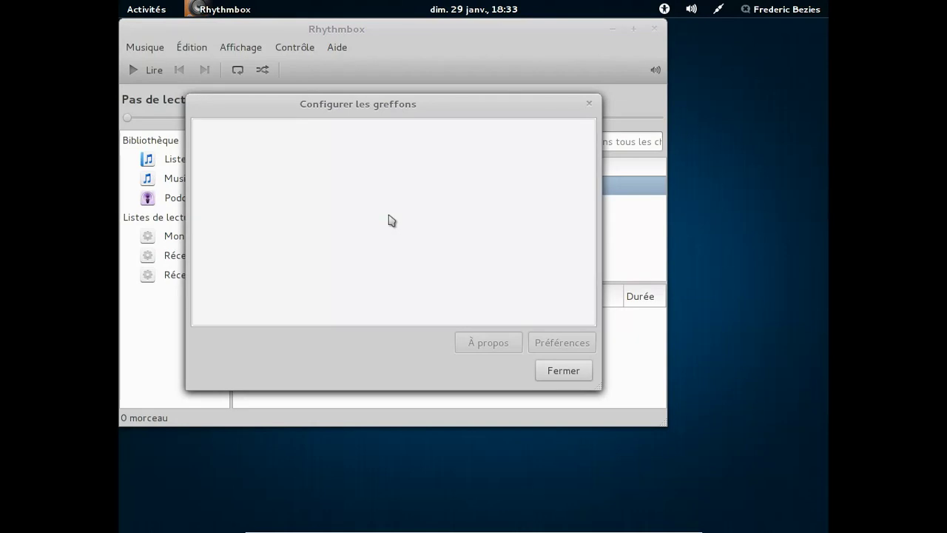
{"action": "left_click", "coordinate": [555, 372]}
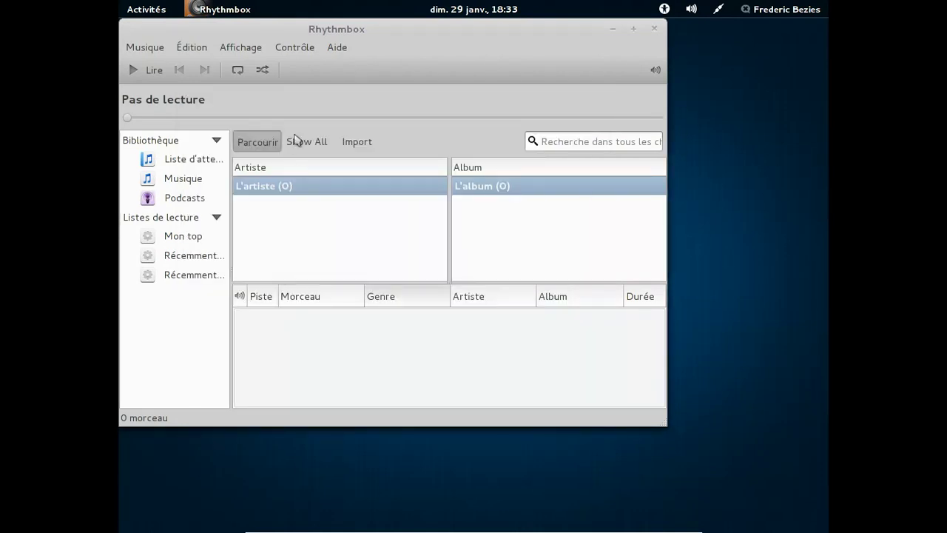
Check Rhythmbox's plugin list once more, dismiss it, and quit Rhythmbox.
{"action": "left_click", "coordinate": [192, 53]}
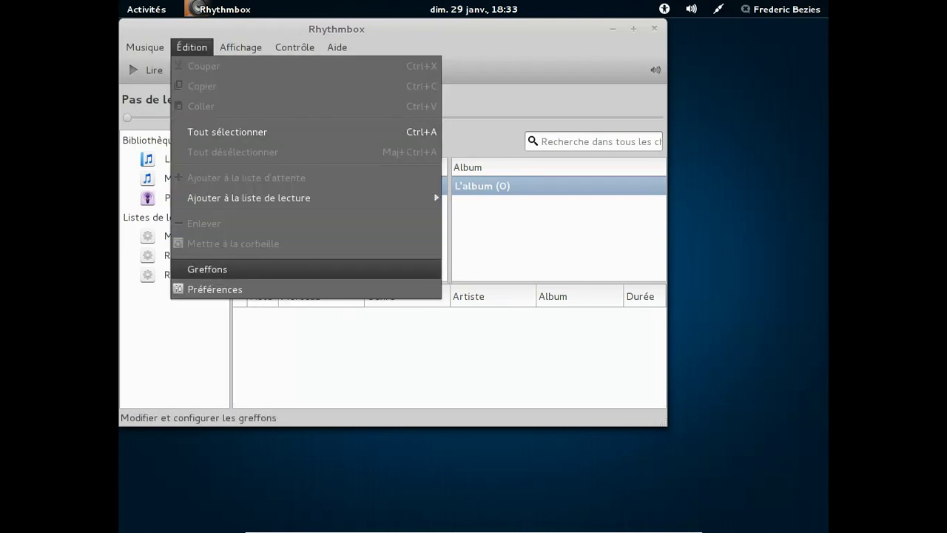
{"action": "left_click", "coordinate": [207, 268]}
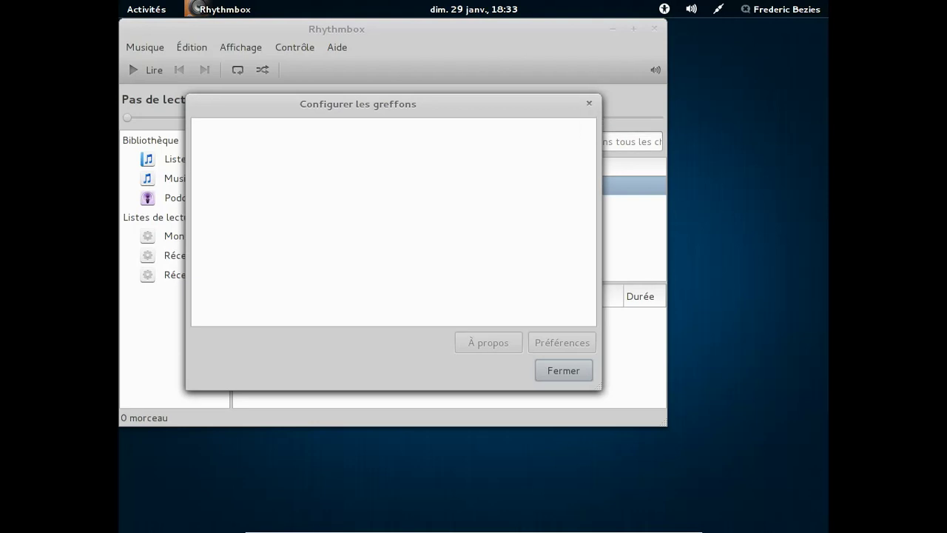
{"action": "left_click", "coordinate": [588, 104]}
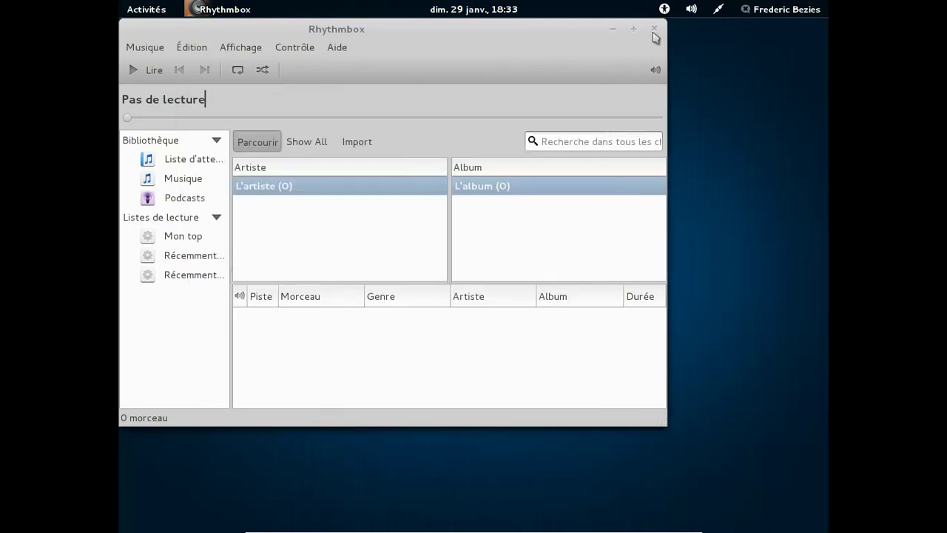
{"action": "key", "text": "ctrl+q"}
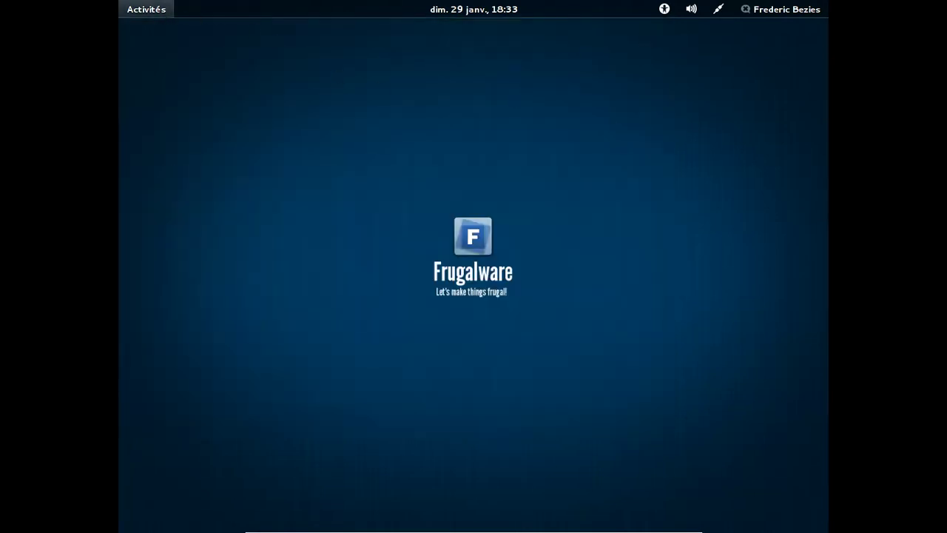
Search the installed applications for "terminal" and launch Terminal.
{"action": "left_click", "coordinate": [161, 13]}
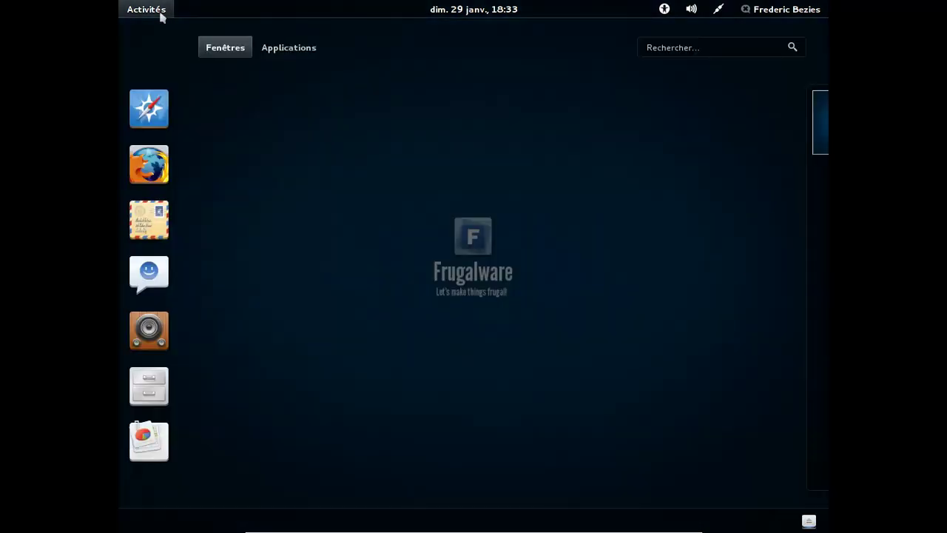
{"action": "left_click", "coordinate": [279, 50]}
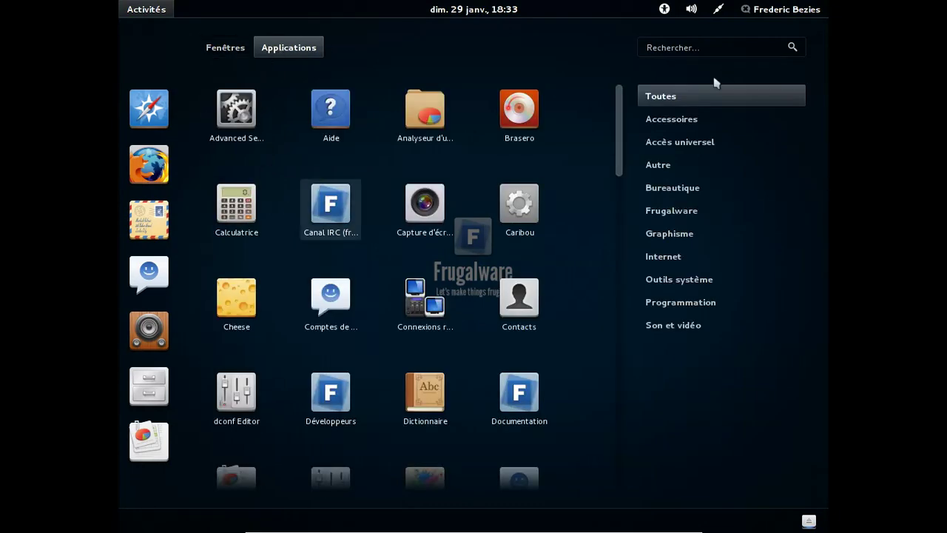
{"action": "left_click", "coordinate": [673, 47]}
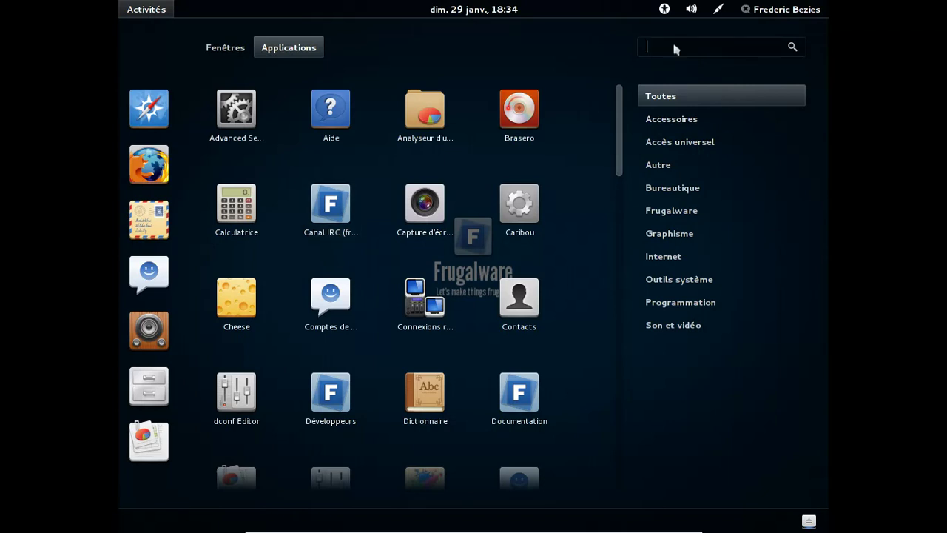
{"action": "type", "text": "ter"}
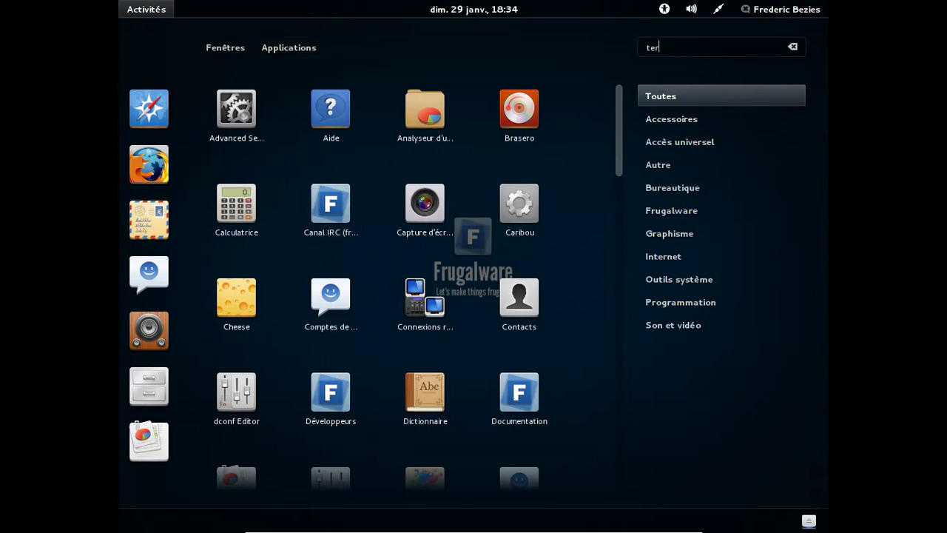
{"action": "type", "text": "minal"}
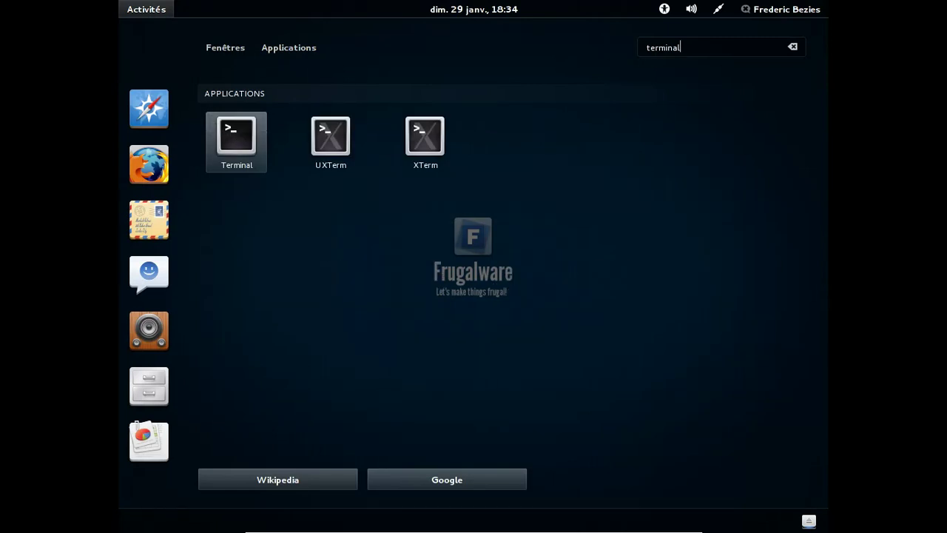
{"action": "left_click", "coordinate": [236, 131]}
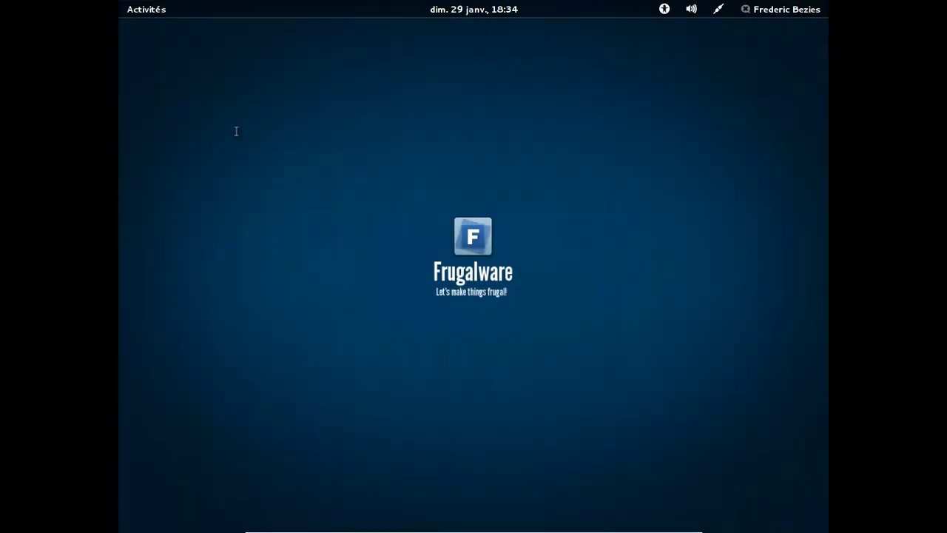
Switch to the root account with su, entering the root password.
{"action": "type", "text": "su"}
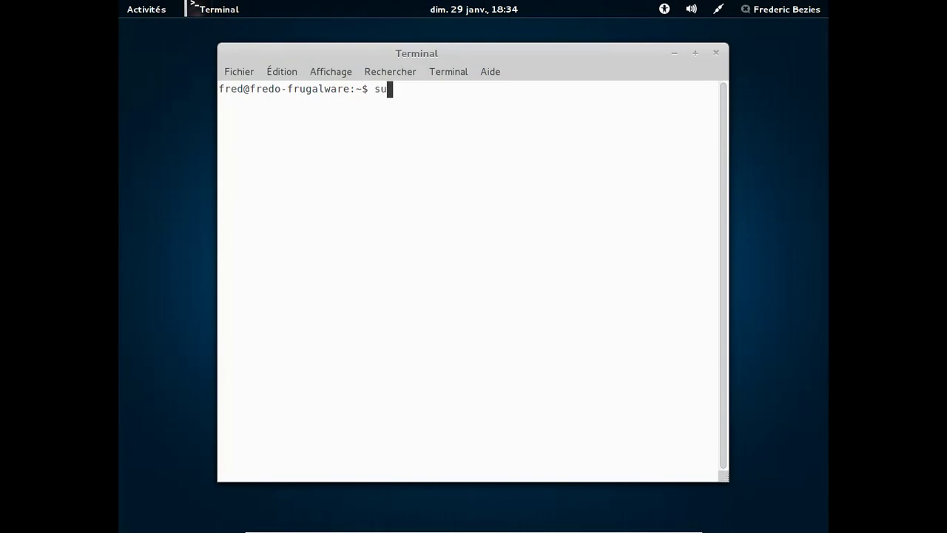
{"action": "key", "text": "Return"}
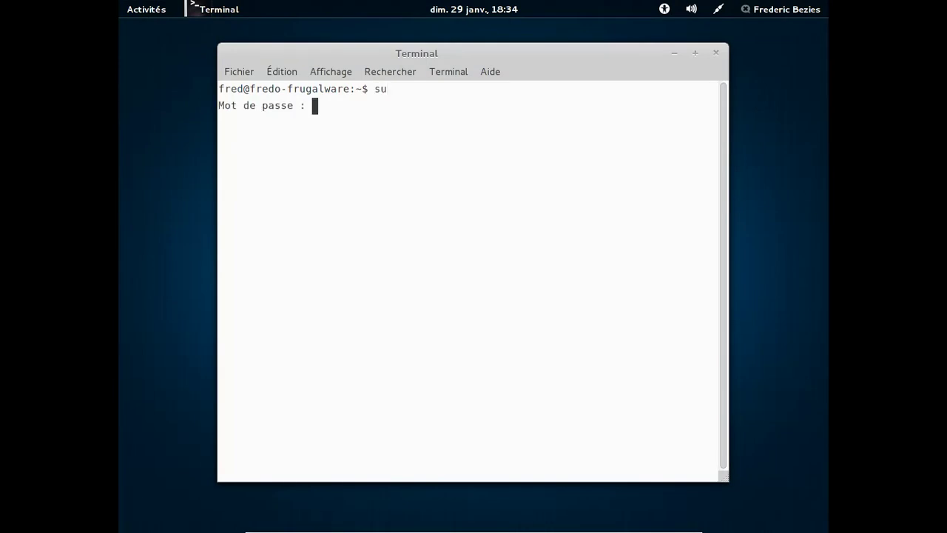
{"action": "key", "text": "Return"}
Search the package repository for Rhythmbox packages with "pacman -Ss rhythmbox | more".
{"action": "type", "text": "pacman -Ss"}
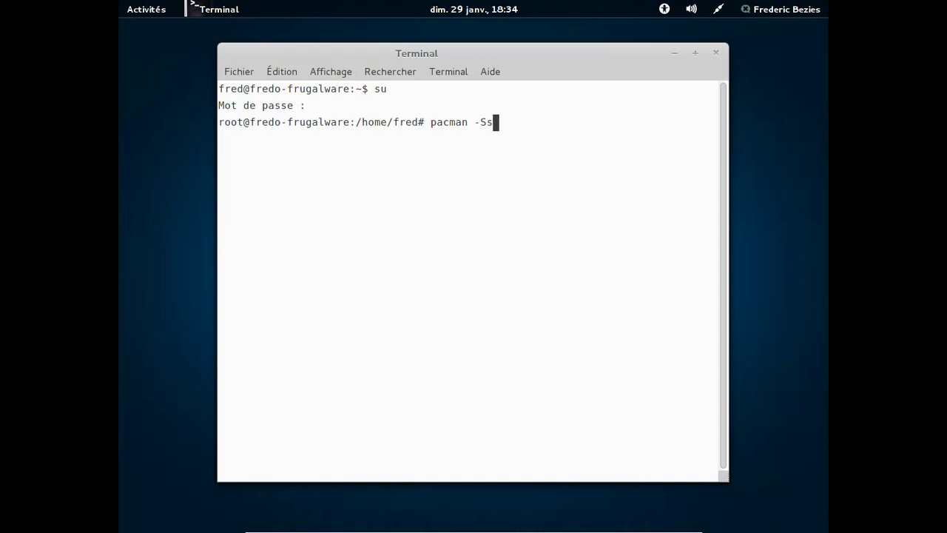
{"action": "type", "text": " rehy"}
{"action": "key", "text": "BackSpace"}
{"action": "key", "text": "BackSpace"}
{"action": "key", "text": "BackSpace"}
{"action": "type", "text": "hythmbox "}
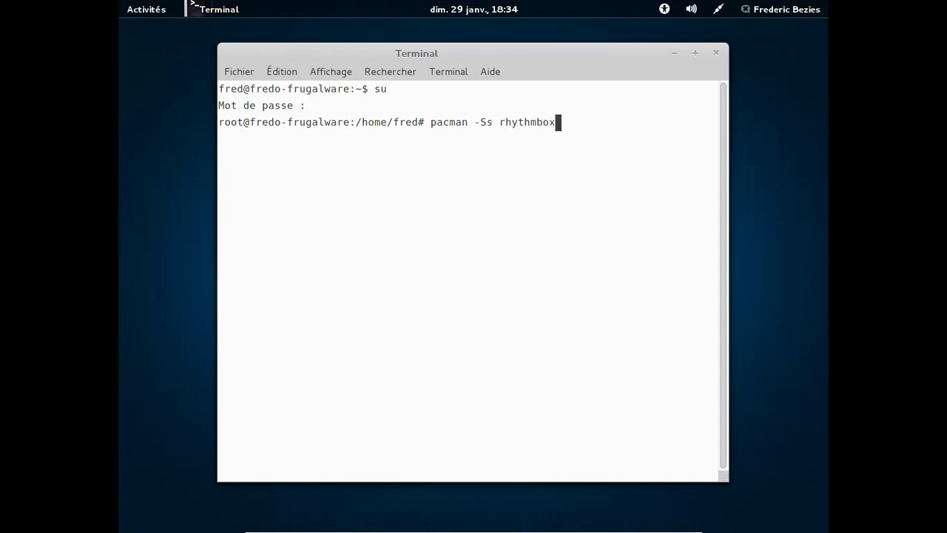
{"action": "type", "text": "| more"}
{"action": "key", "text": "Return"}
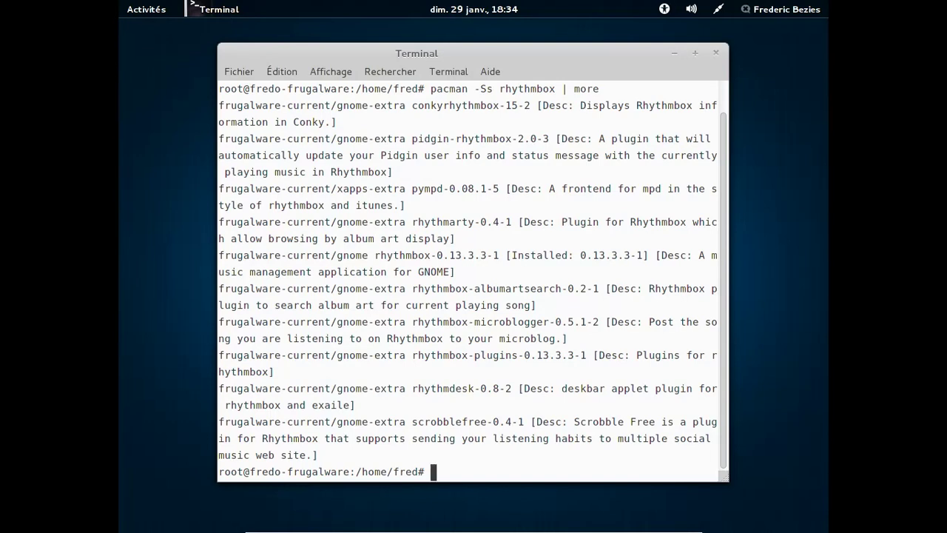
Install the Rhythmbox plugins with "pacman -S rhythmbox-plugins", accepting the prompt to proceed.
{"action": "type", "text": "pacman -S rhythmbox-plugins"}
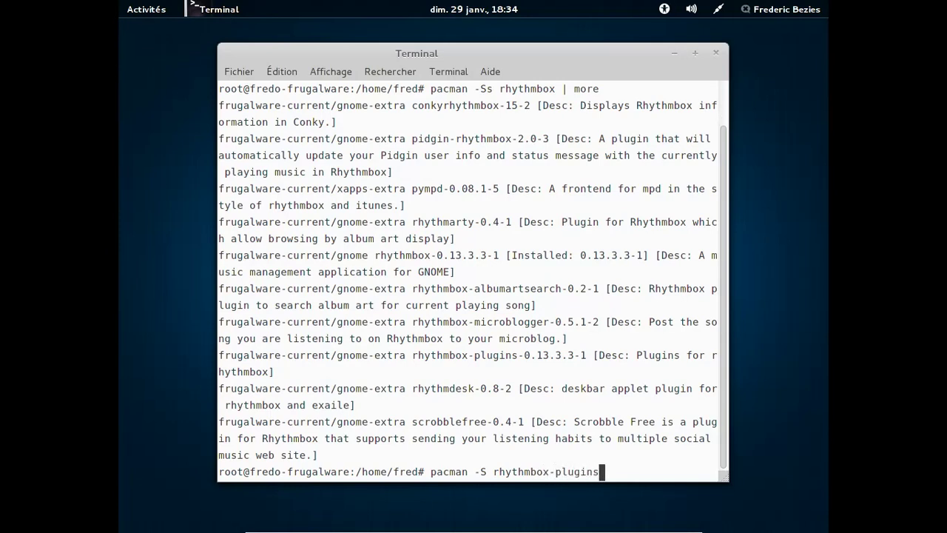
{"action": "key", "text": "Return"}
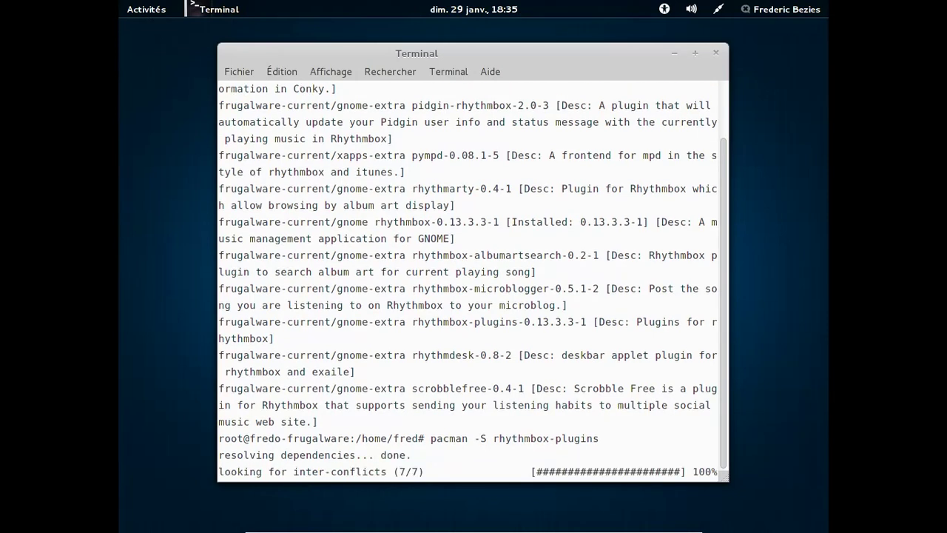
{"action": "key", "text": "Return"}
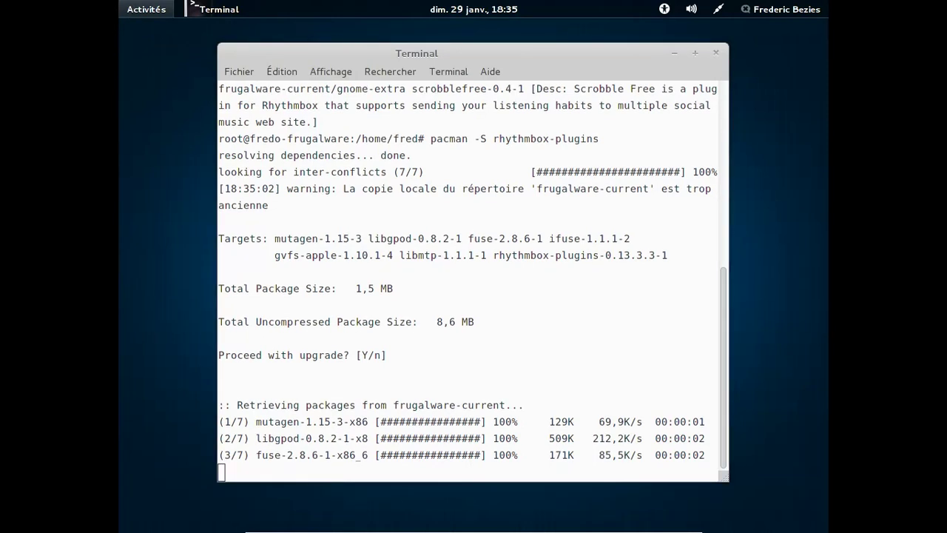
{"action": "left_click", "coordinate": [134, 10]}
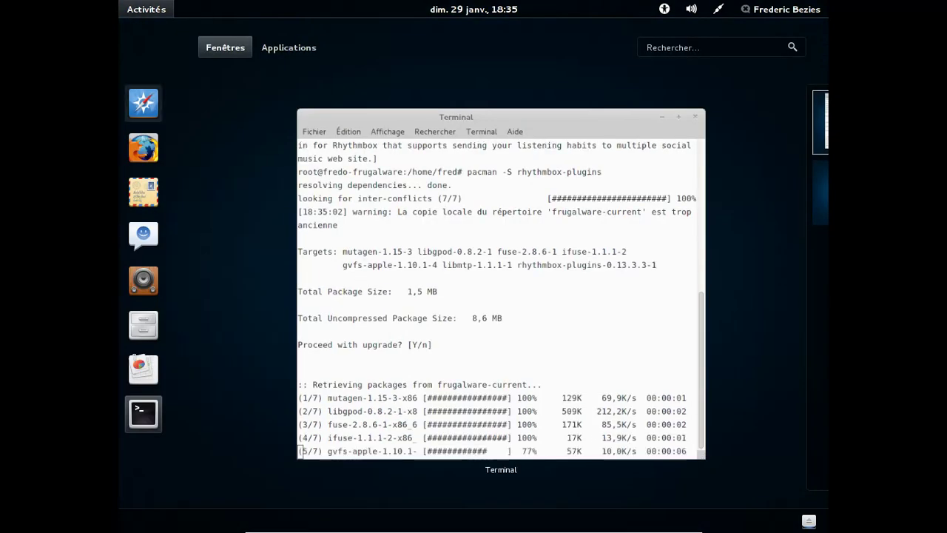
{"action": "right_click", "coordinate": [146, 150]}
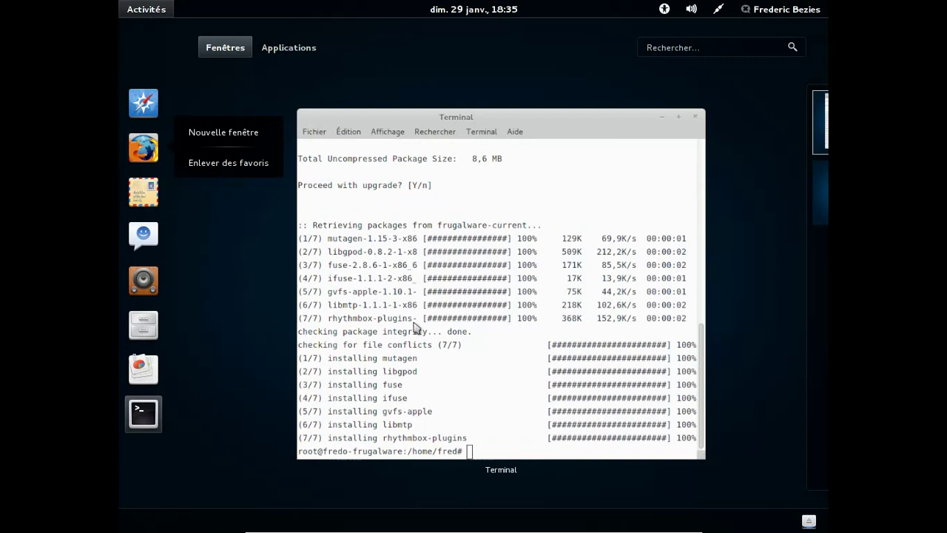
{"action": "left_click", "coordinate": [451, 341]}
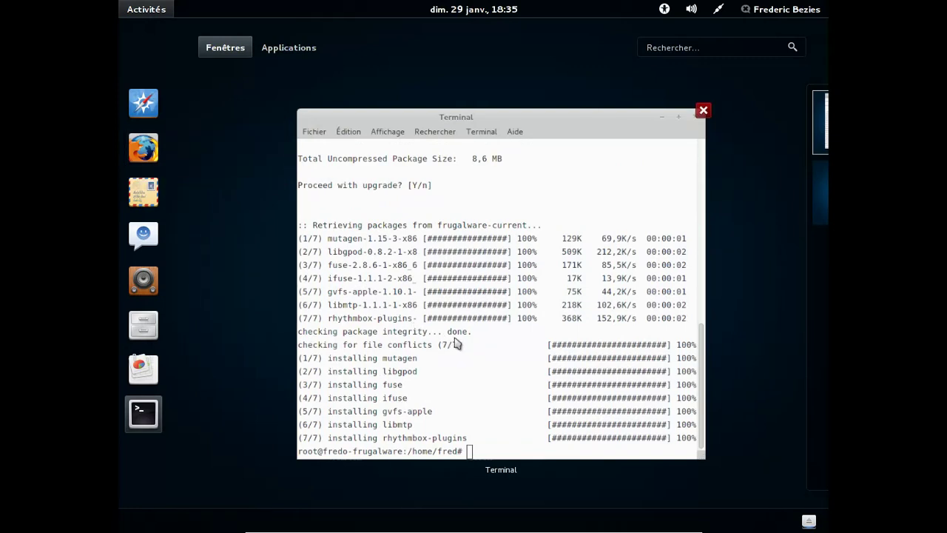
{"action": "left_click", "coordinate": [506, 319]}
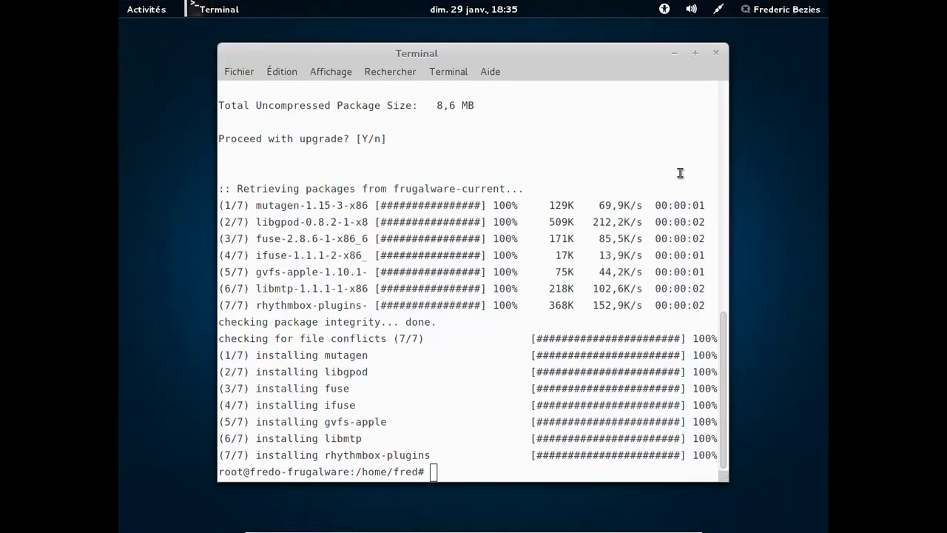
Close the terminal window and confirm ending its active process.
{"action": "left_click", "coordinate": [714, 56]}
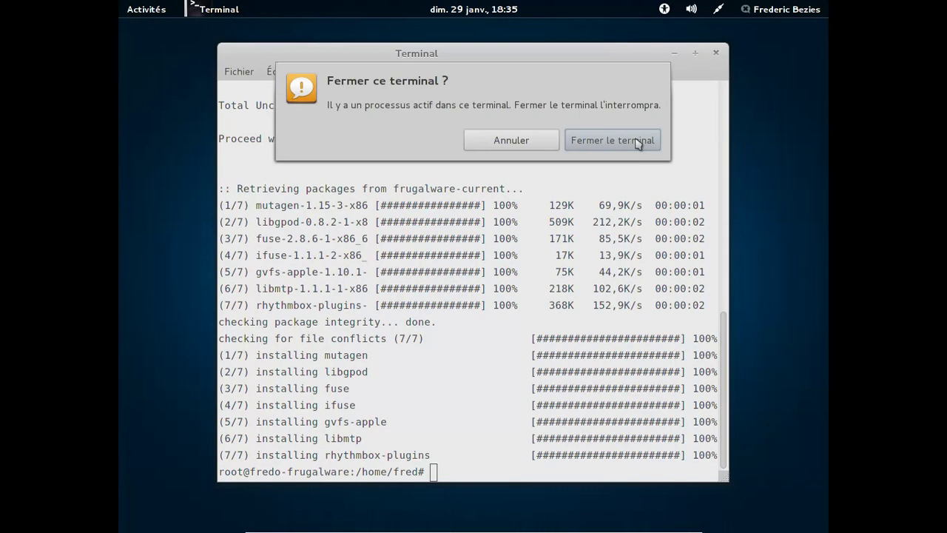
{"action": "left_click", "coordinate": [612, 139]}
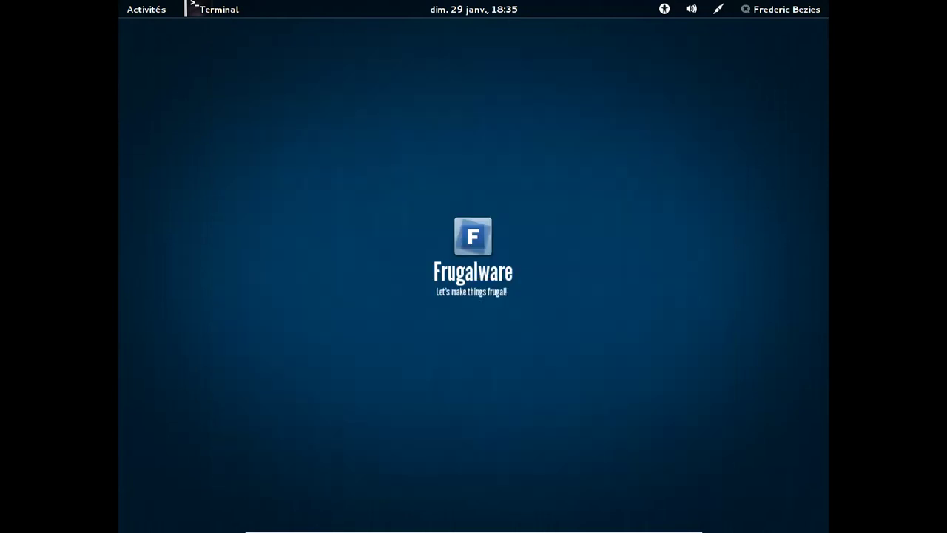
Launch the Rhythmbox music player from the favourite applications.
{"action": "left_click", "coordinate": [146, 9]}
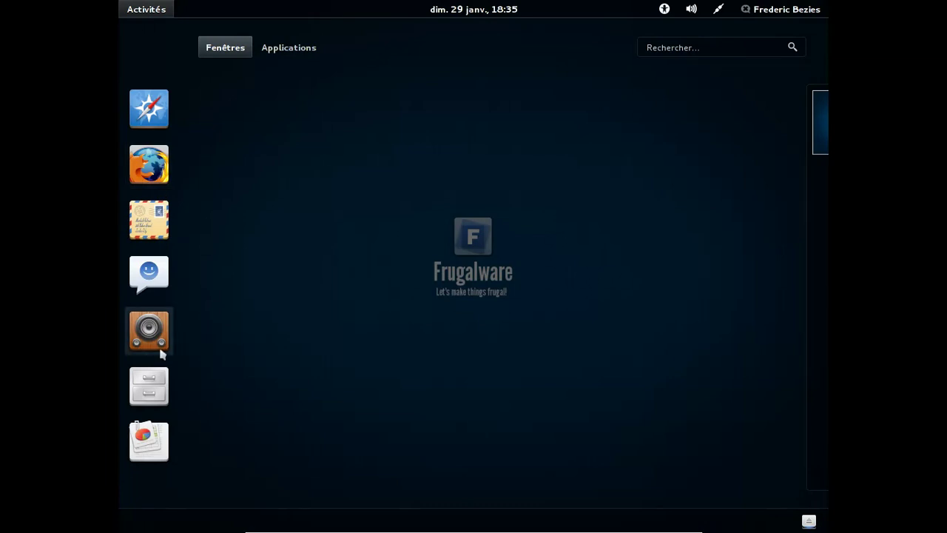
{"action": "left_click", "coordinate": [157, 343]}
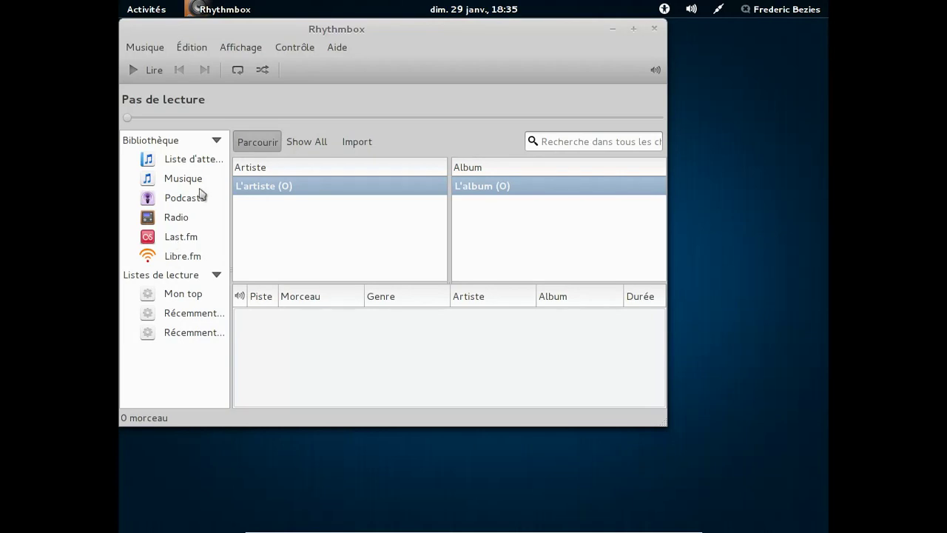
{"action": "left_click", "coordinate": [262, 69]}
{"action": "left_click", "coordinate": [261, 70]}
Examine the full list of available plugins in Rhythmbox's plugin configuration, from start to end, and close it.
{"action": "left_click", "coordinate": [191, 47]}
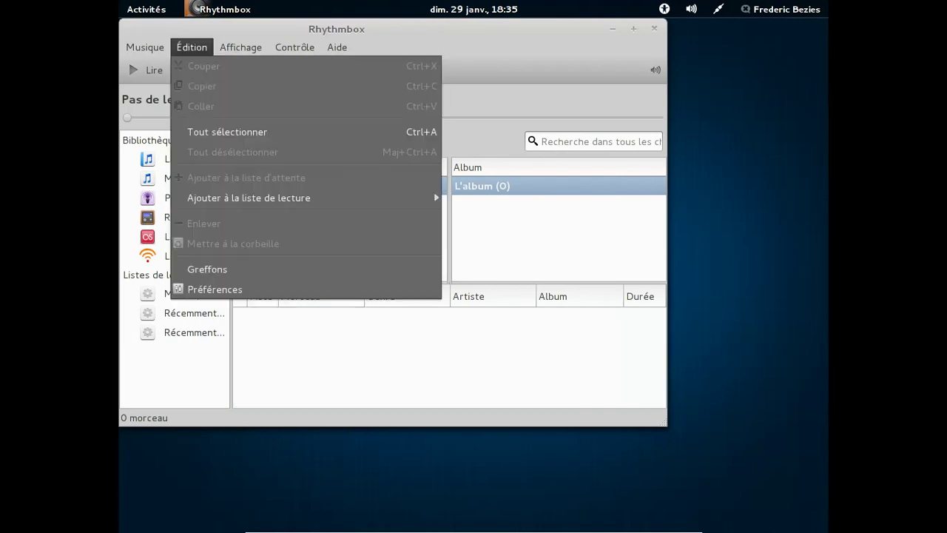
{"action": "left_click", "coordinate": [243, 276]}
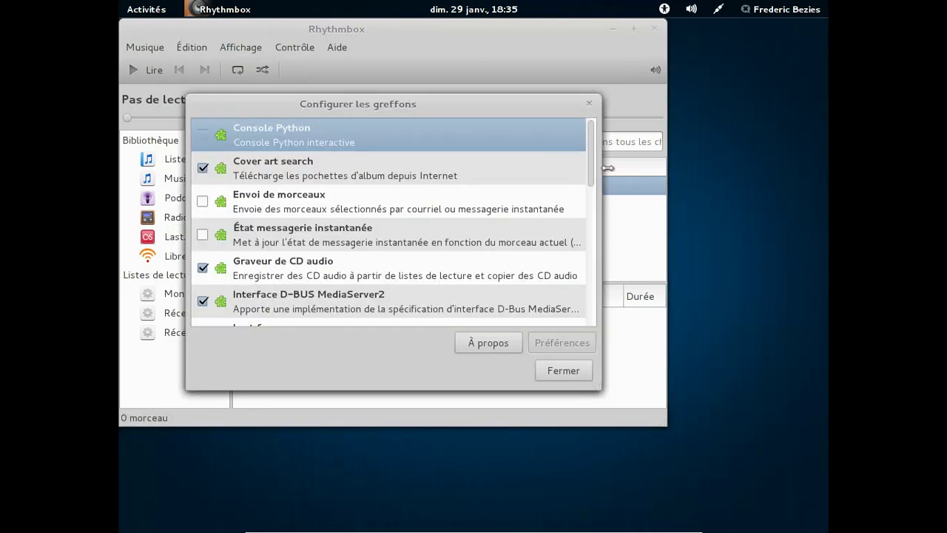
{"action": "scroll", "coordinate": [596, 252], "scroll_direction": "down", "scroll_amount": 5}
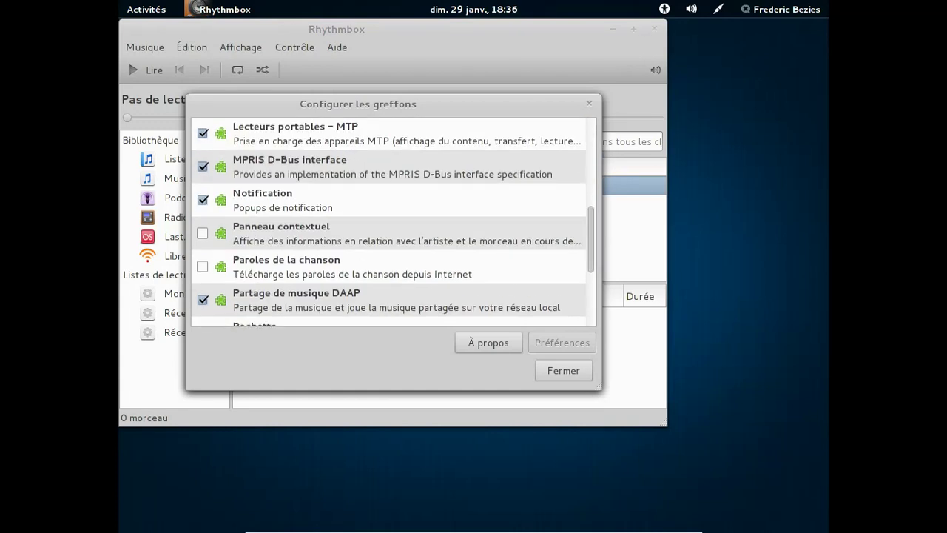
{"action": "scroll", "coordinate": [591, 309], "scroll_direction": "down", "scroll_amount": 4}
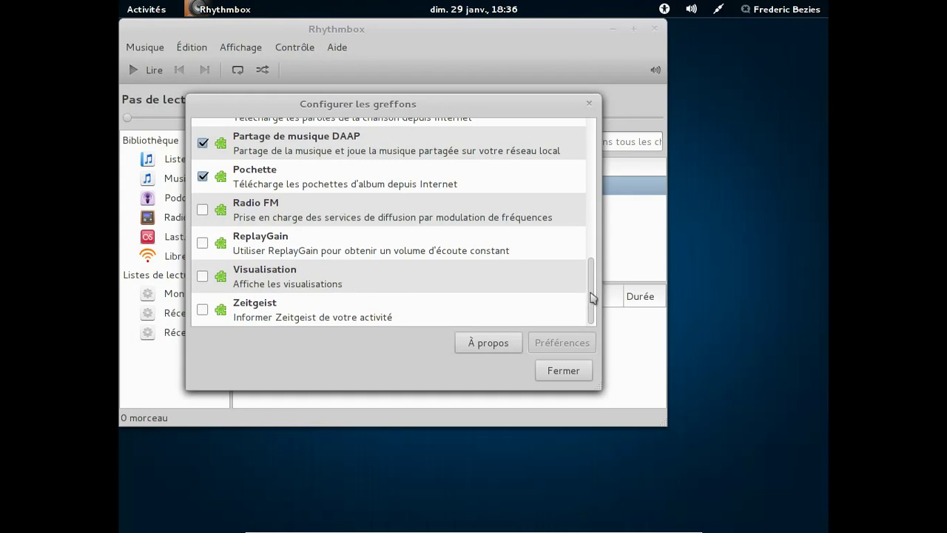
{"action": "left_click_drag", "start_coordinate": [592, 303], "coordinate": [594, 145]}
{"action": "left_click_drag", "start_coordinate": [590, 180], "coordinate": [565, 334]}
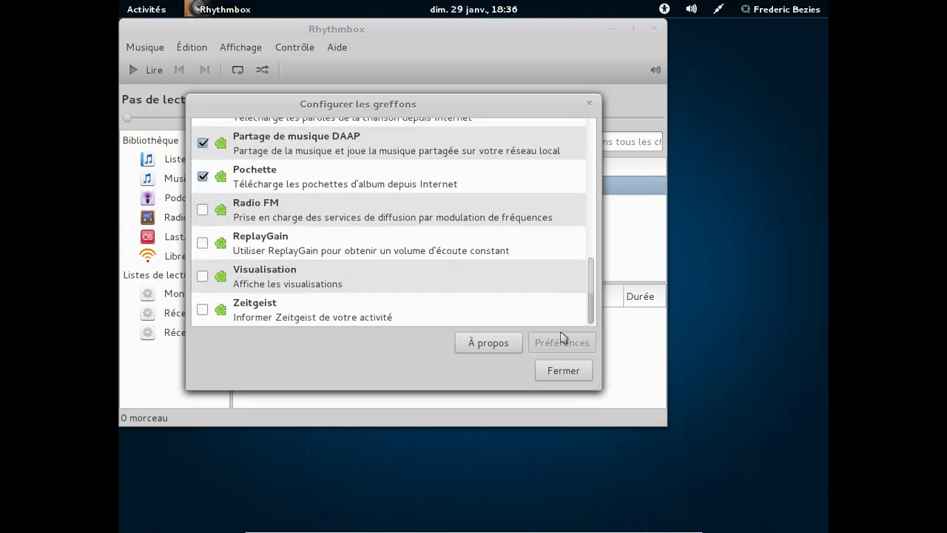
{"action": "left_click", "coordinate": [565, 371]}
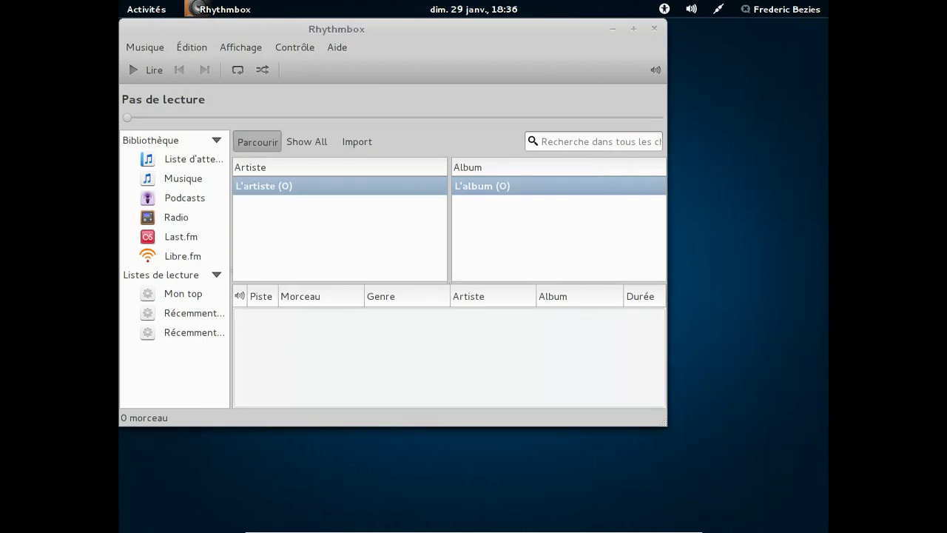
View the Libre.fm source, play the internet radio station Absolute Radio 80s (Broadband) from the 80's genre, and dismiss the playback notification.
{"action": "left_click", "coordinate": [196, 259]}
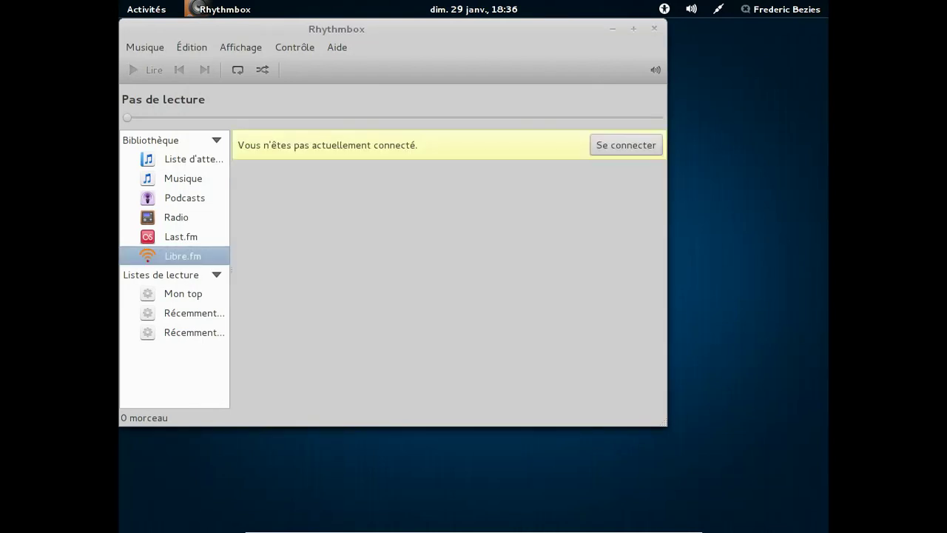
{"action": "left_click", "coordinate": [196, 222]}
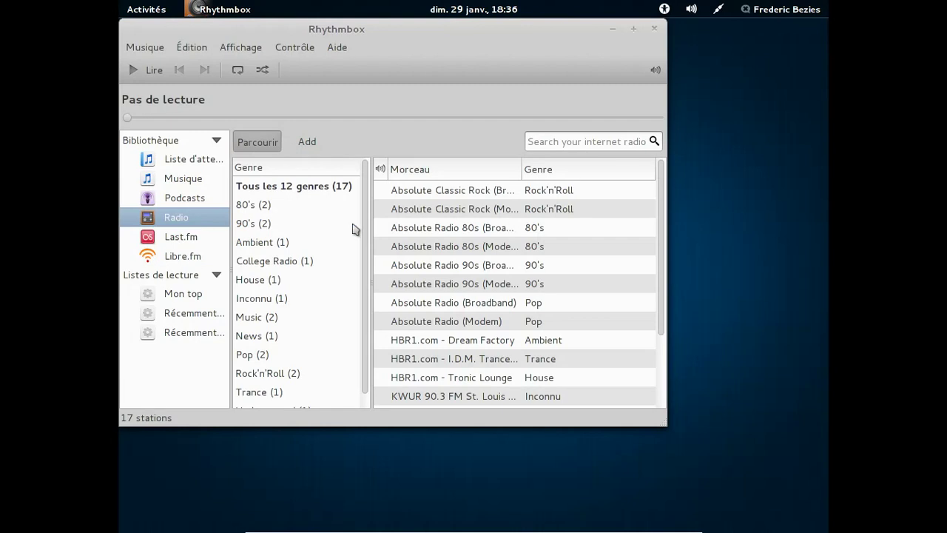
{"action": "left_click", "coordinate": [301, 208]}
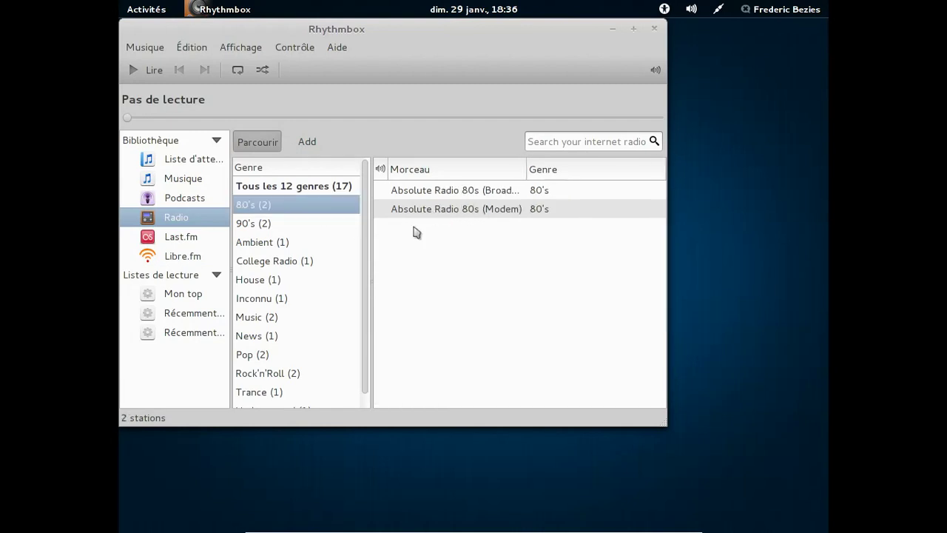
{"action": "left_click", "coordinate": [444, 190]}
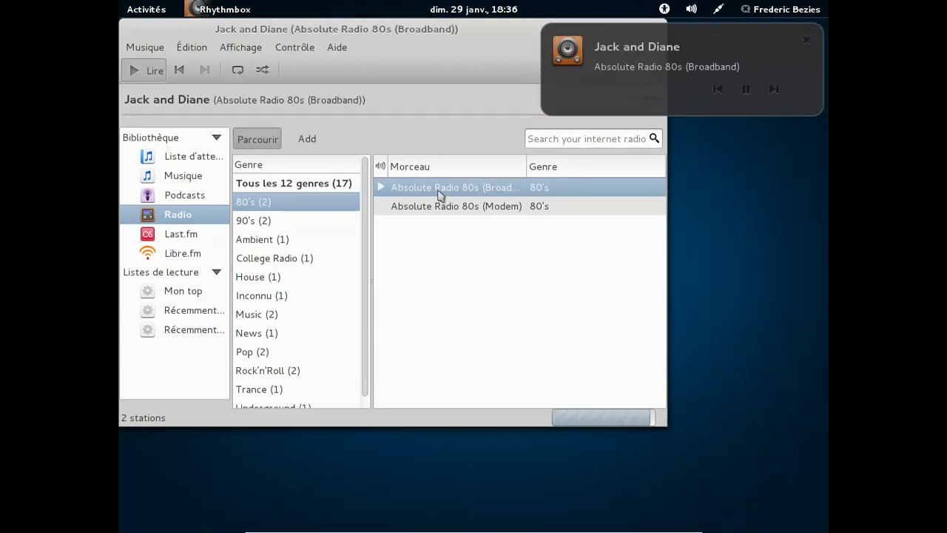
{"action": "left_click", "coordinate": [793, 39]}
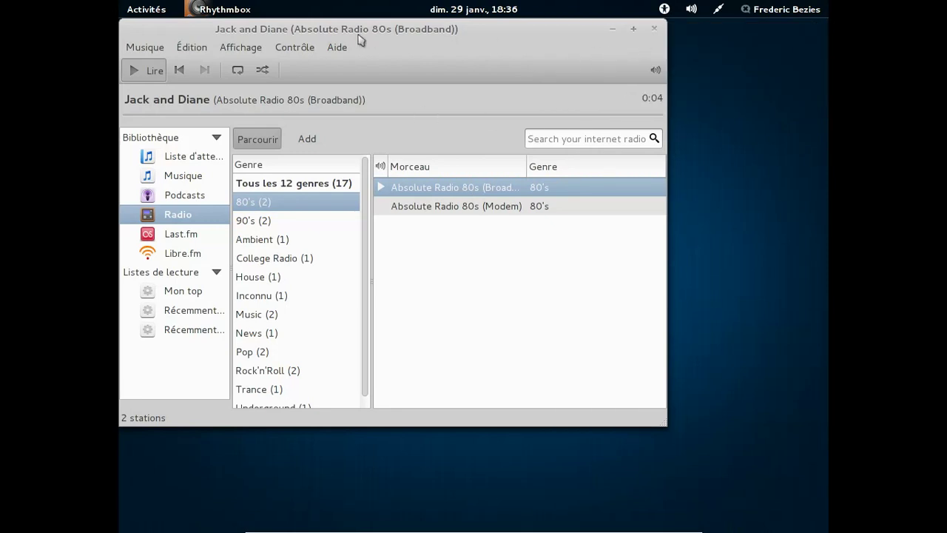
View the version information about Rhythmbox and close the music player.
{"action": "left_click", "coordinate": [337, 47]}
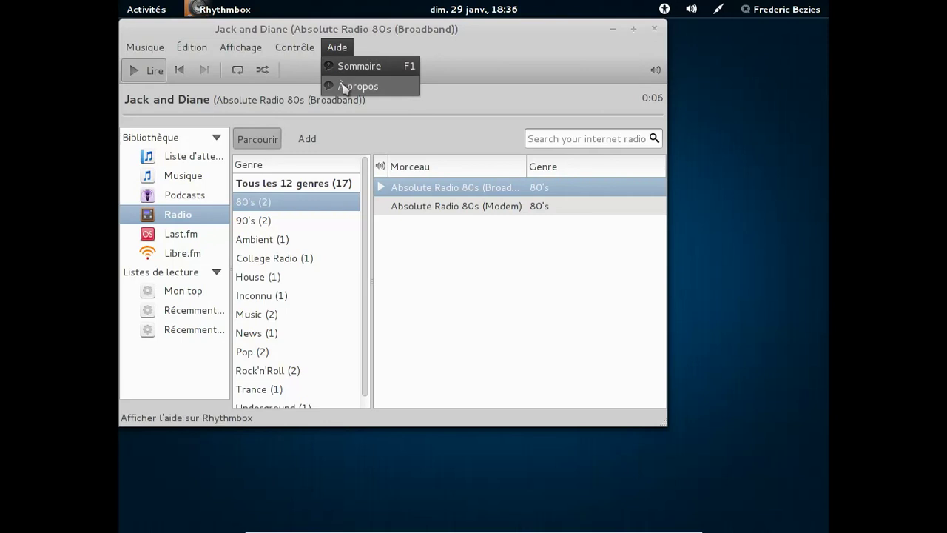
{"action": "left_click", "coordinate": [344, 83]}
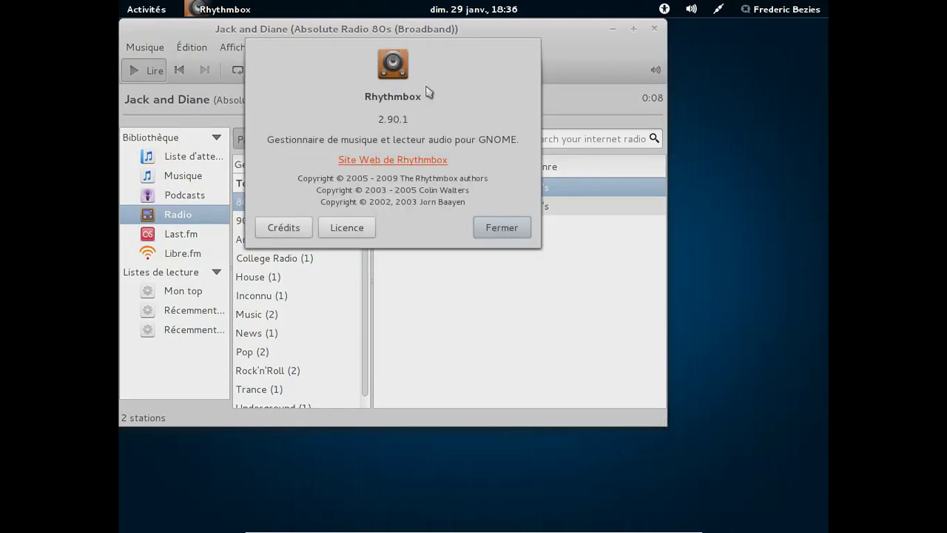
{"action": "left_click", "coordinate": [655, 31]}
{"action": "left_click", "coordinate": [655, 29]}
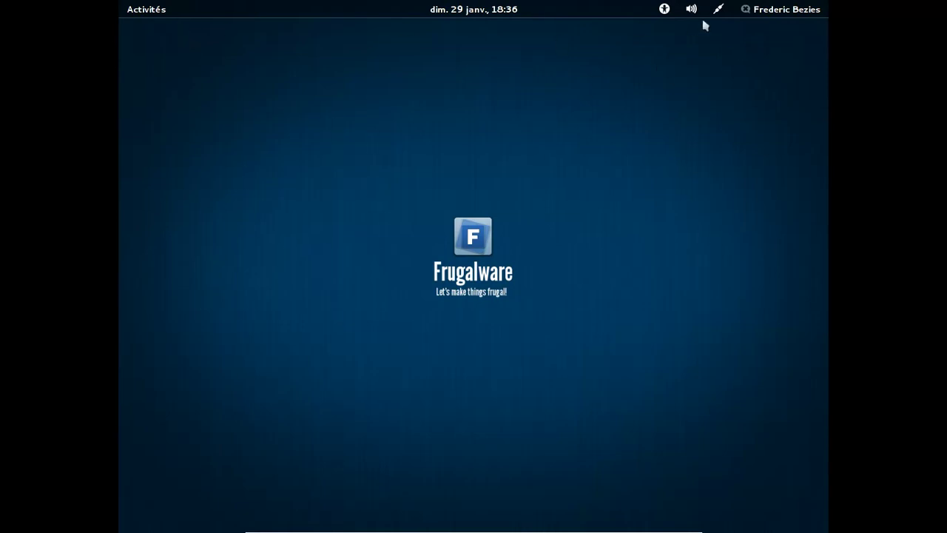
Shut down the Frugalware system from the user session and confirm powering off.
{"action": "left_click", "coordinate": [782, 10]}
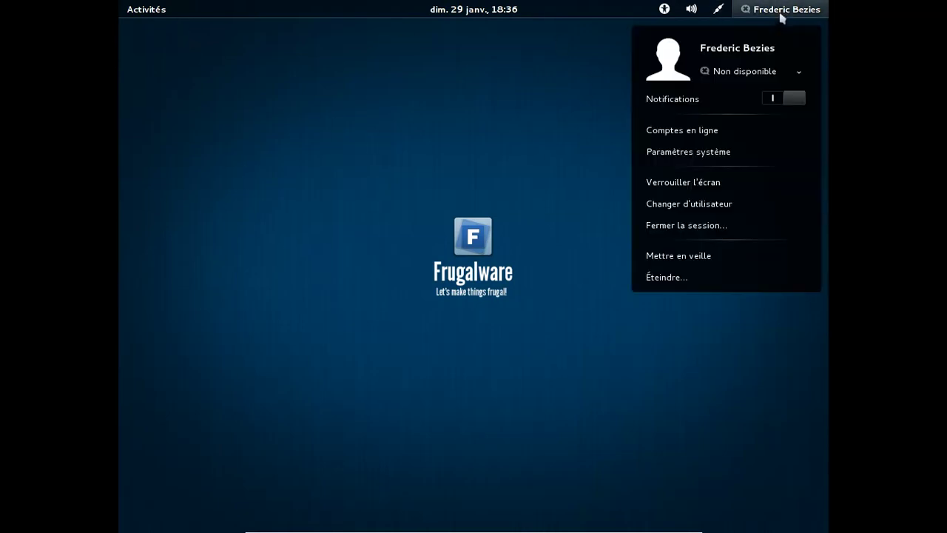
{"action": "left_click", "coordinate": [673, 280]}
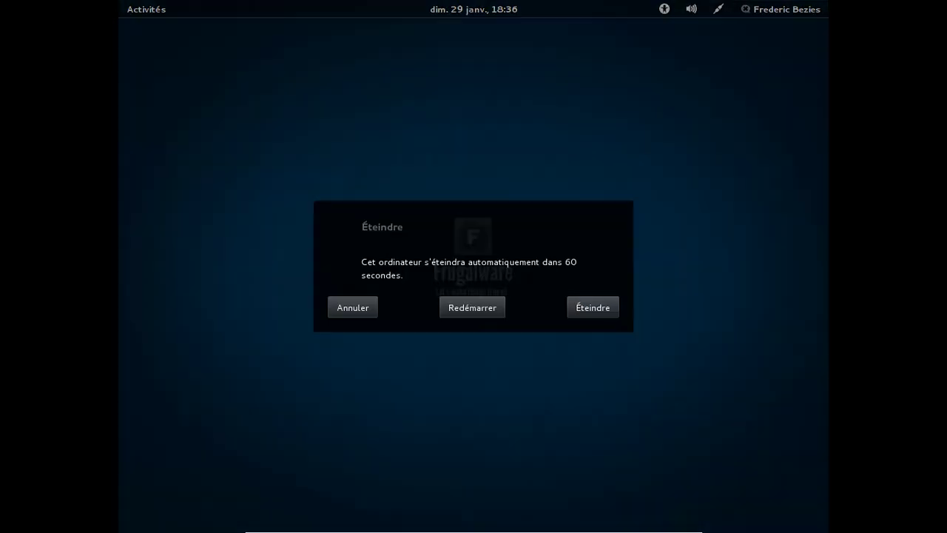
{"action": "left_click", "coordinate": [584, 308]}
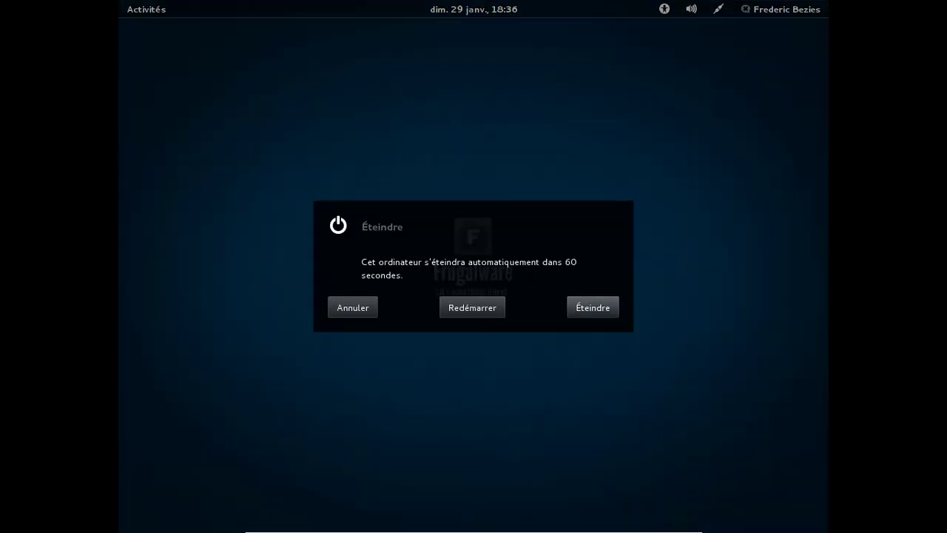